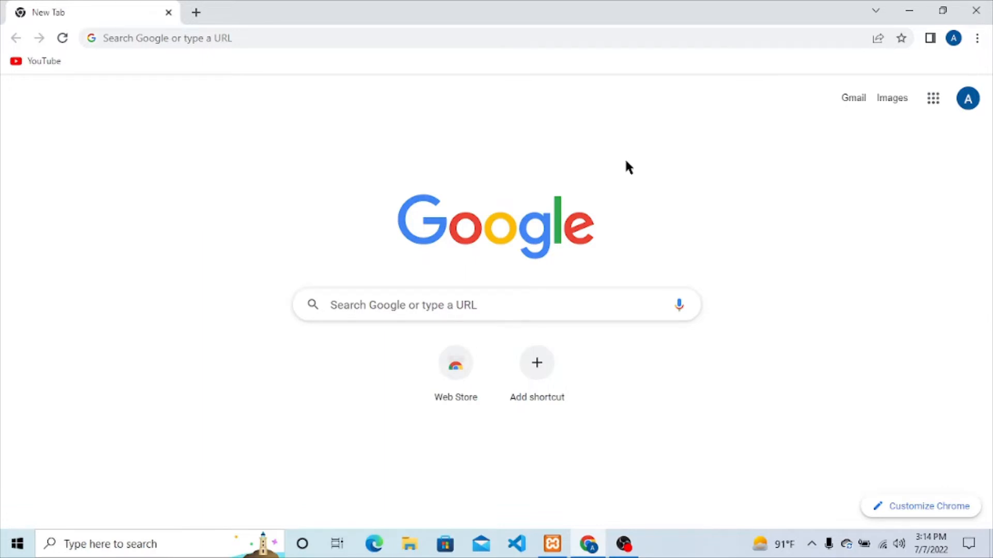
Step: Go to wordpress.org and jump to the Get WordPress download and install section
click(252, 38)
text(wordpress.org)
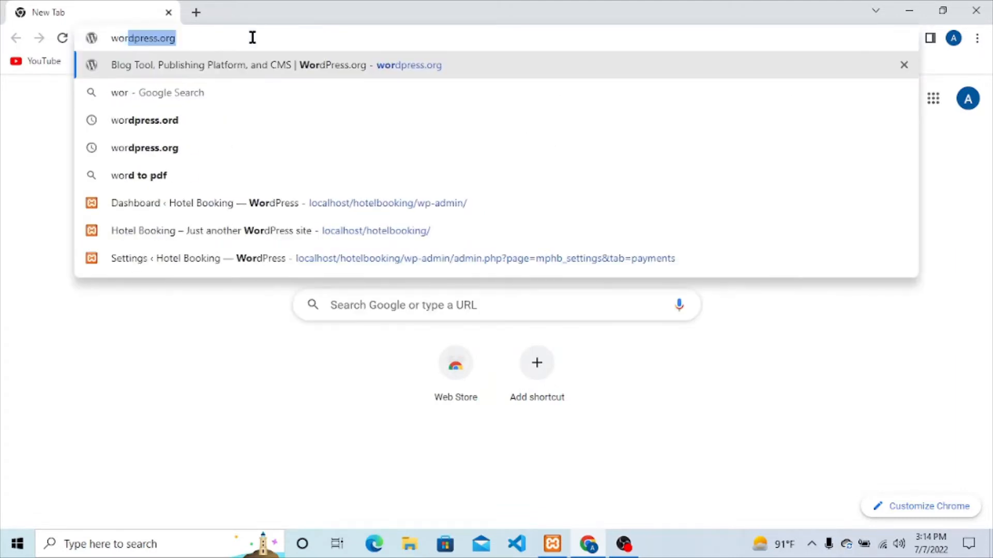
key(Return)
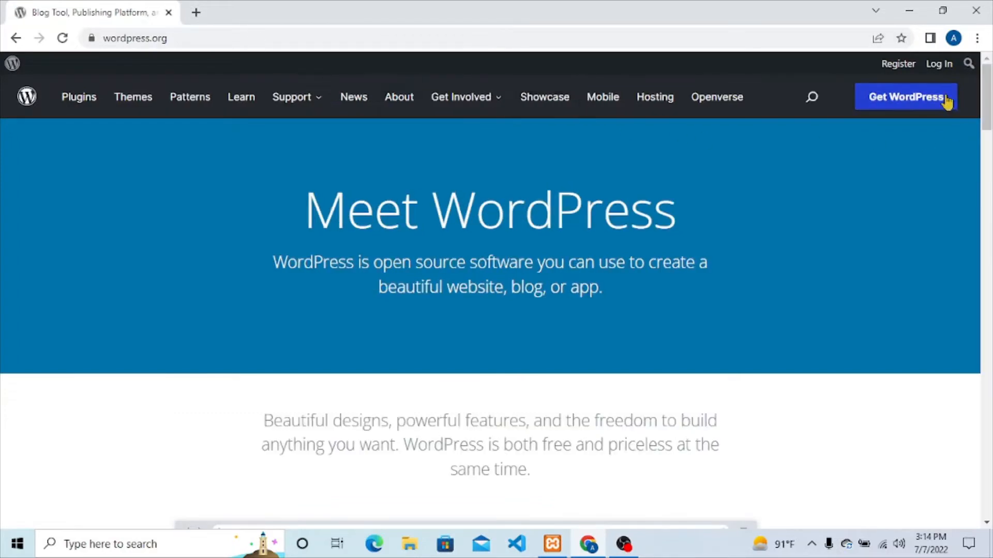
click(942, 99)
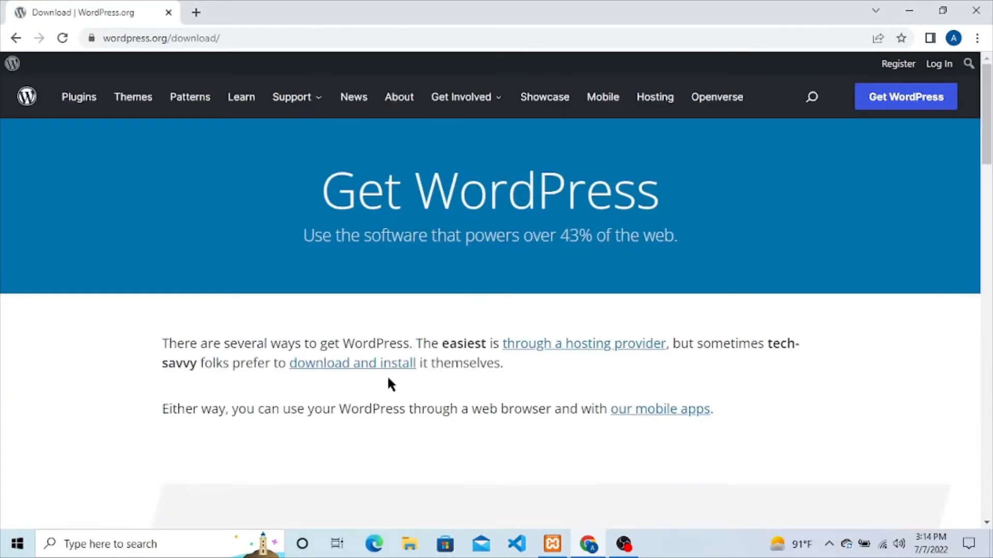
click(361, 368)
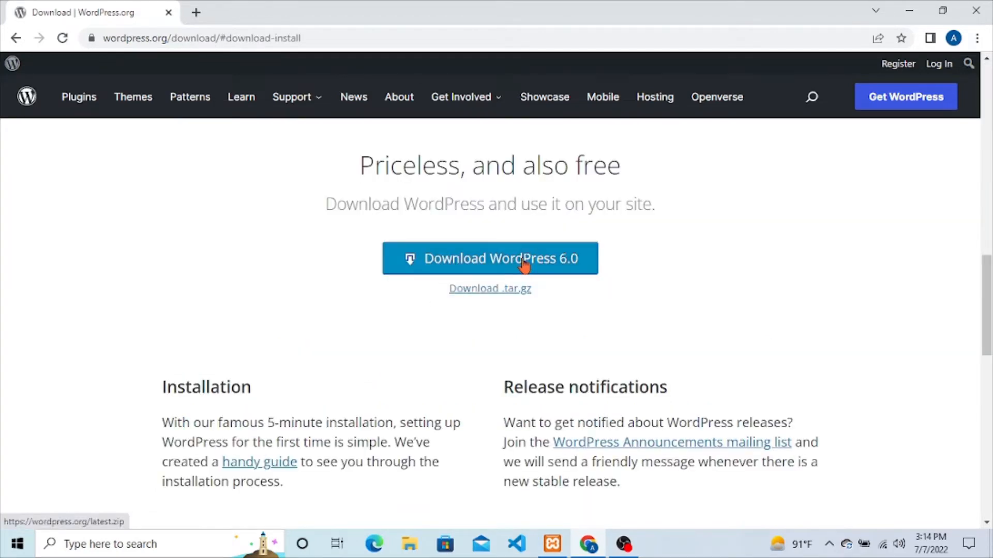
Step: Start the WordPress 6.0 download, then cancel wordpress-6.0.zip and clear the download bar
click(562, 264)
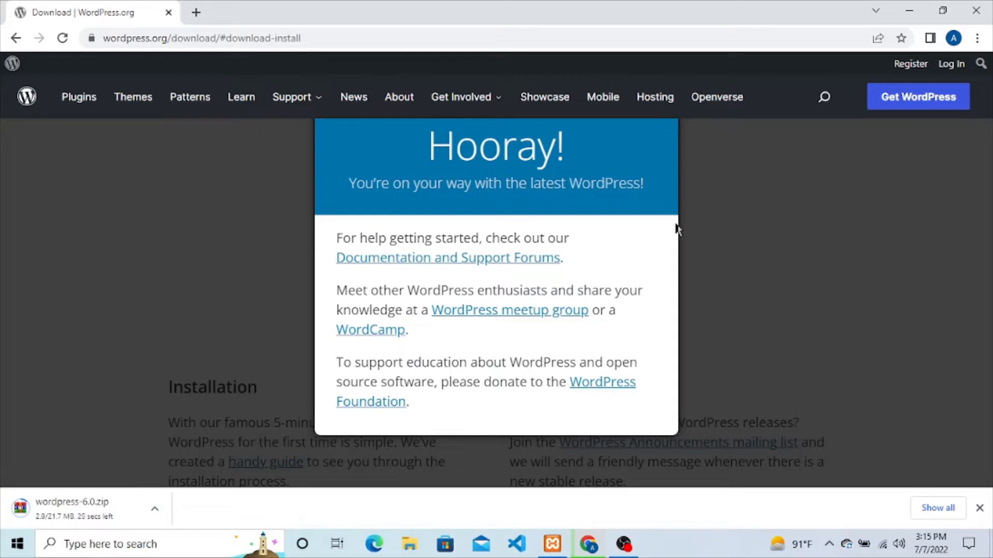
click(880, 244)
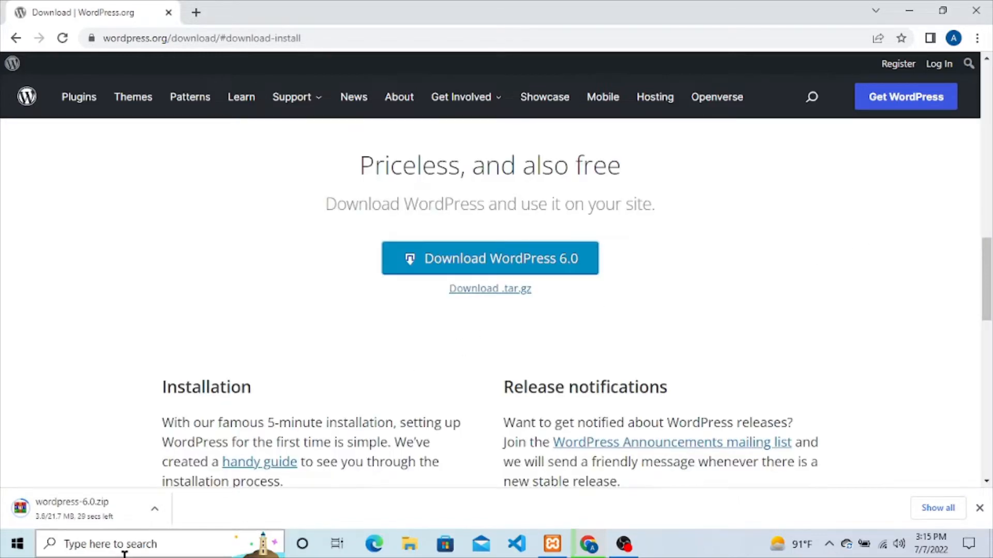
click(155, 509)
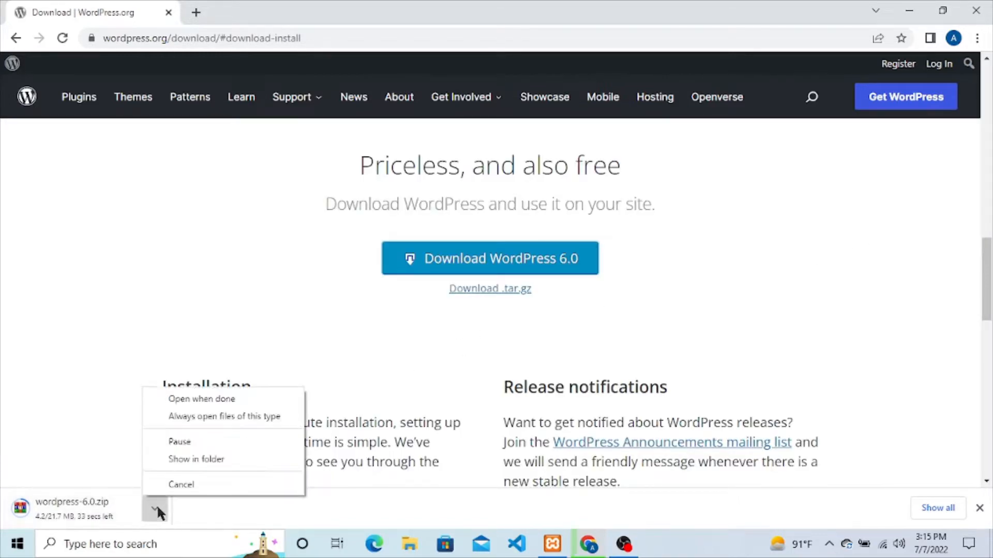
click(167, 489)
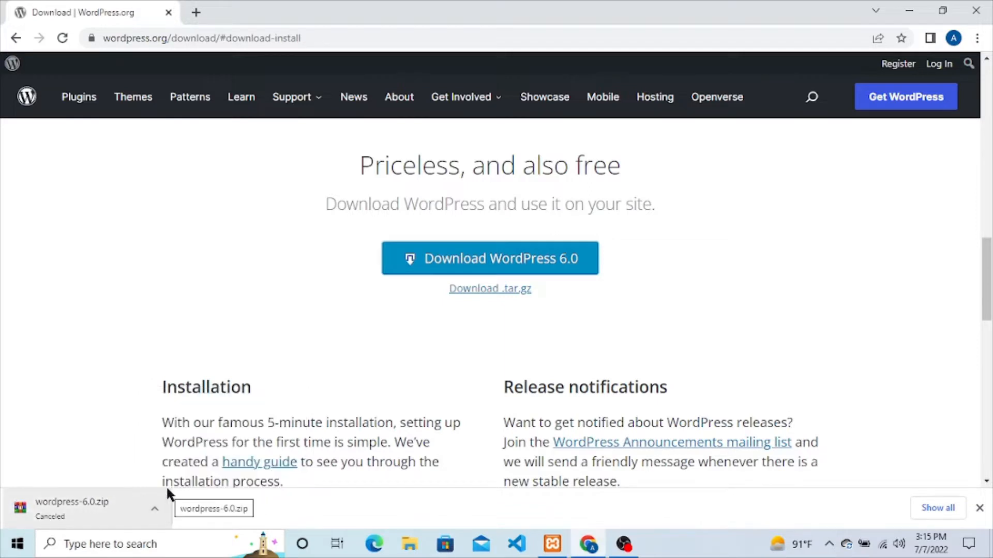
click(980, 508)
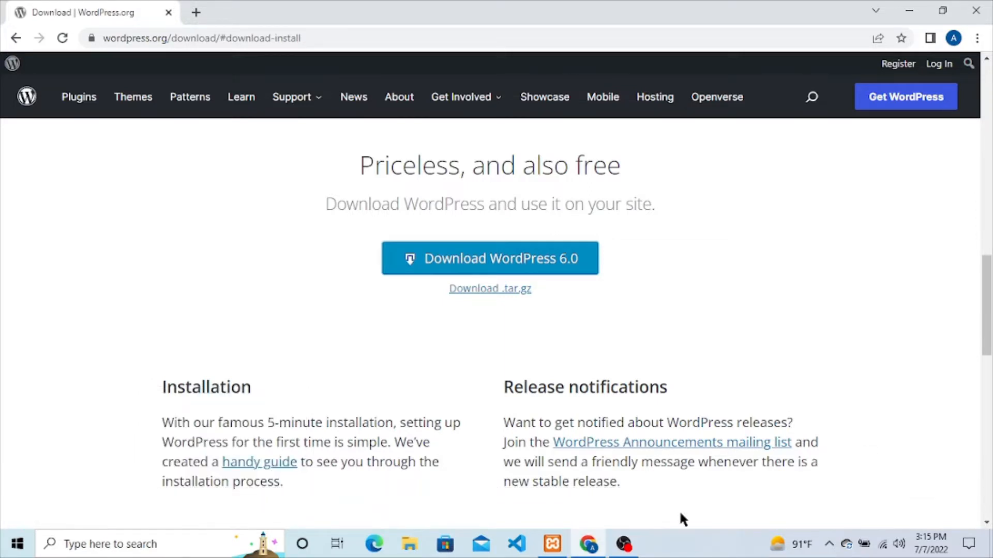
Step: Open Downloads\wordpress in File Explorer and select all its WordPress files
click(419, 545)
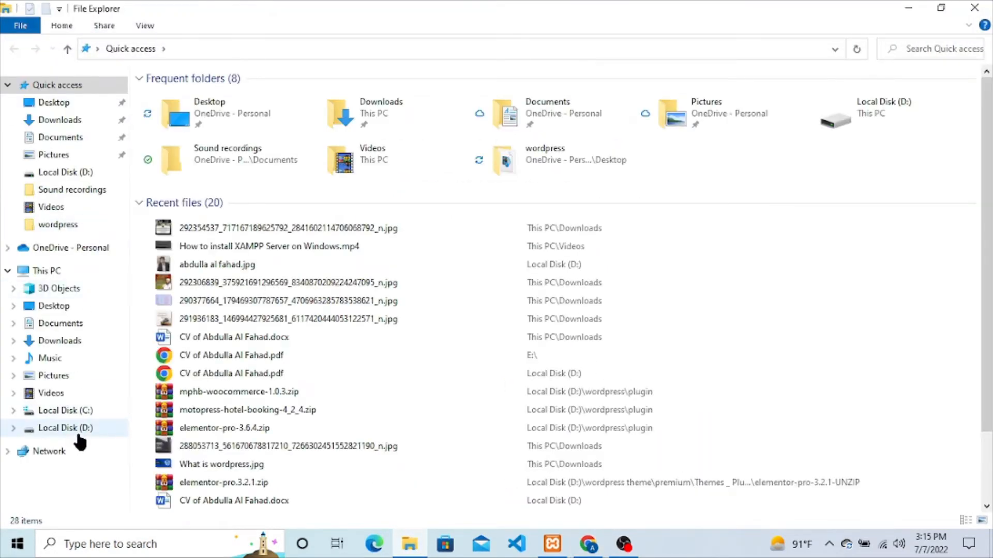
click(55, 270)
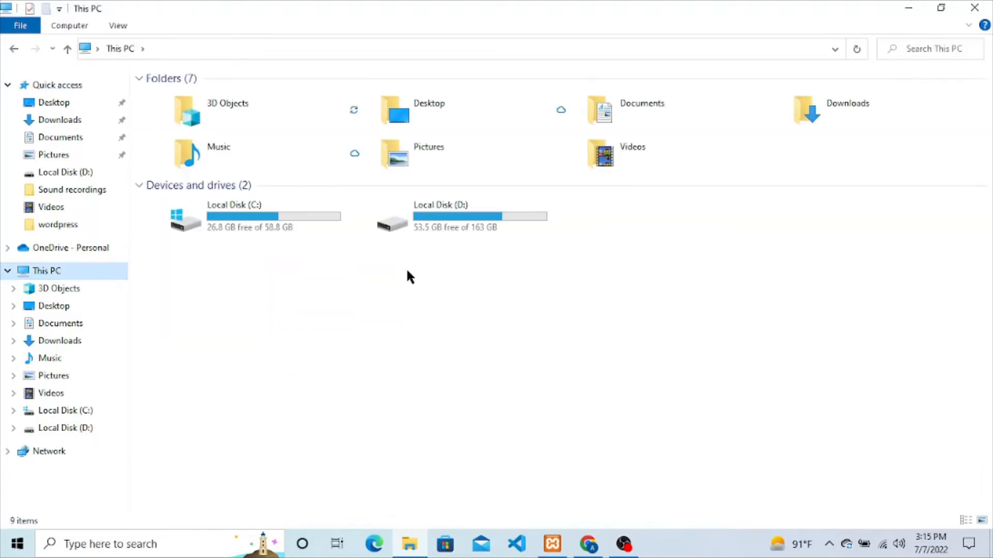
click(67, 124)
scroll(231, 469, down, 2)
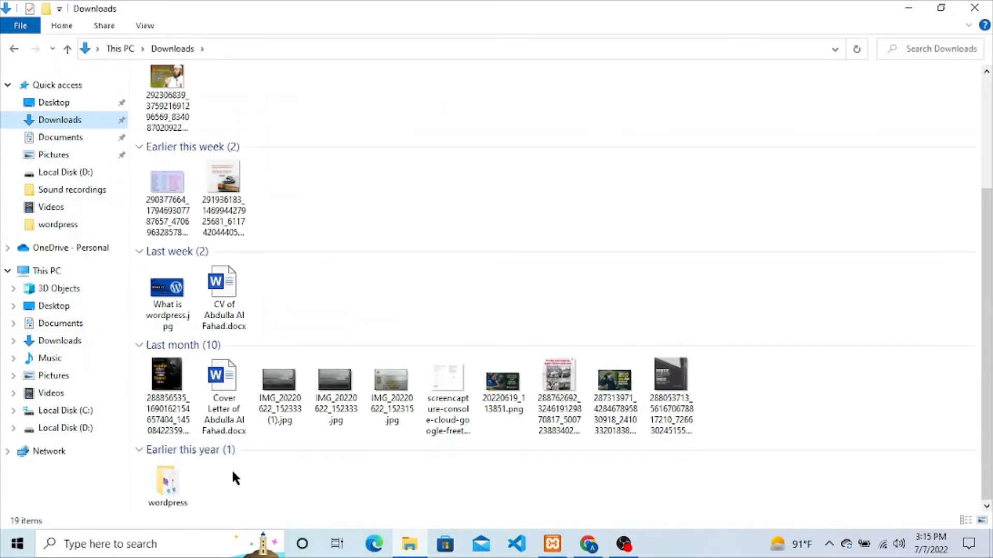
double_click(176, 482)
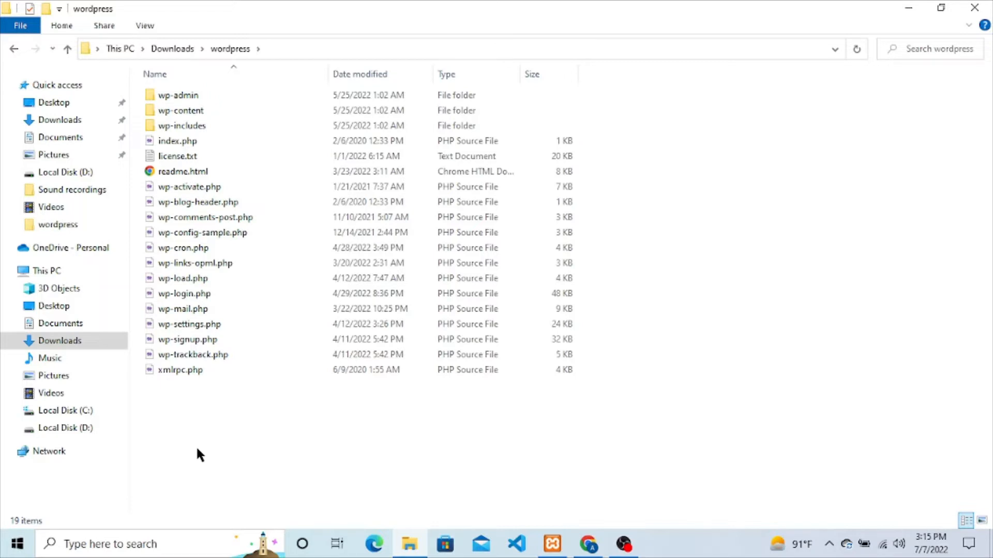
key(ctrl+a)
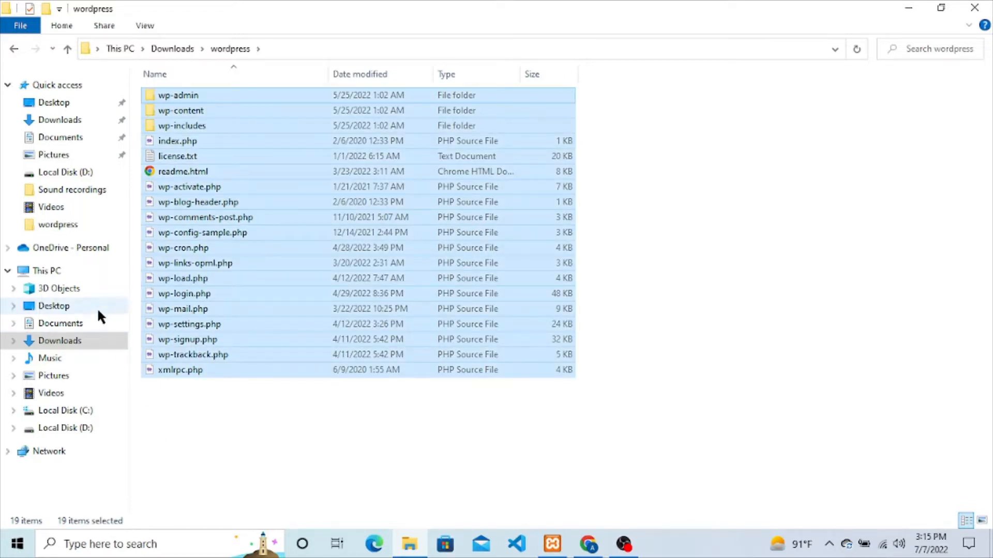
Step: Navigate to the C:\xampp\htdocs folder
click(86, 416)
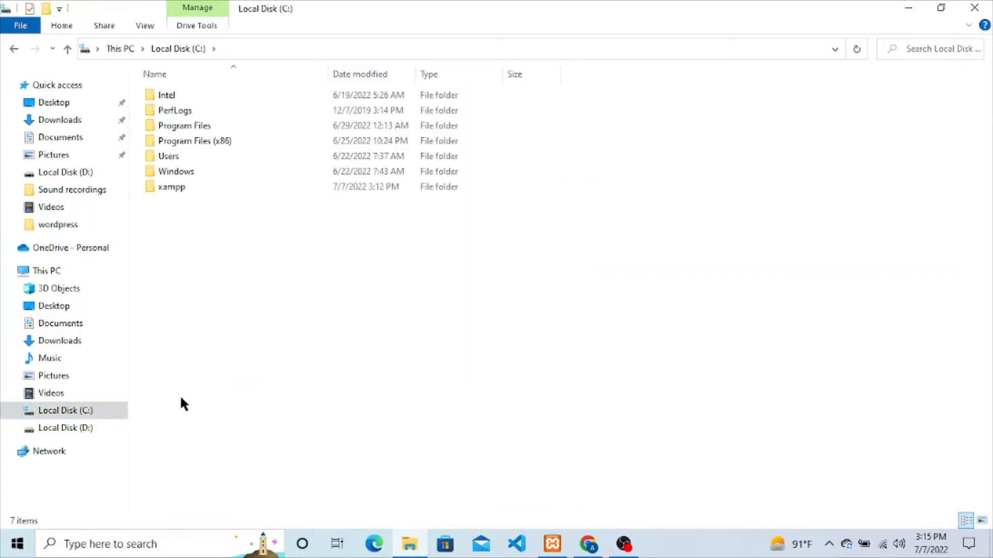
double_click(187, 186)
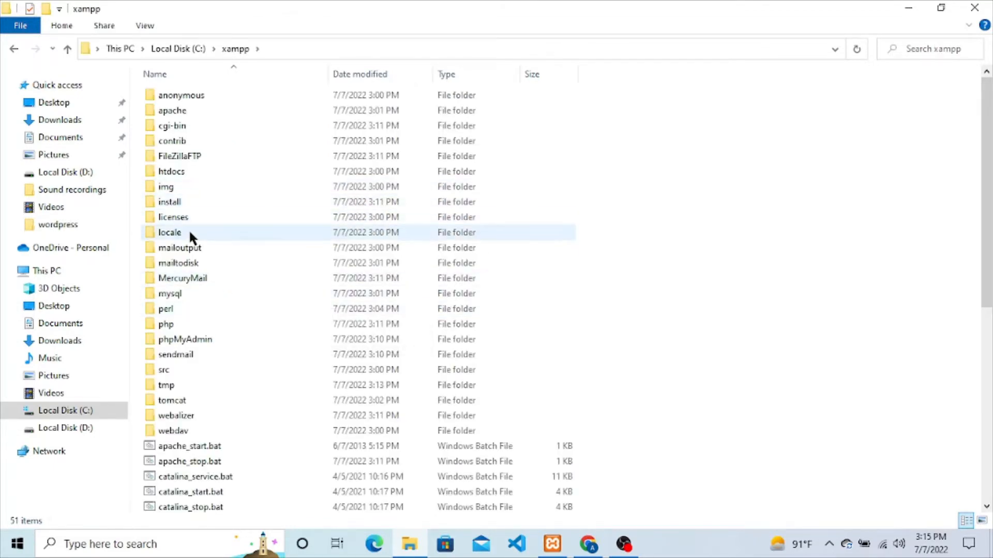
double_click(184, 171)
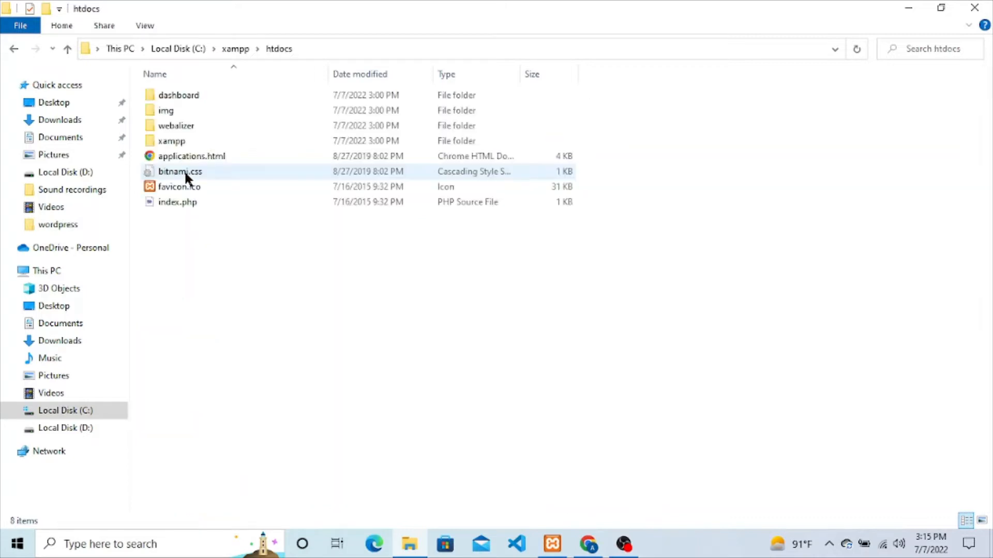
Step: Create a new folder named youtube inside htdocs
right_click(253, 284)
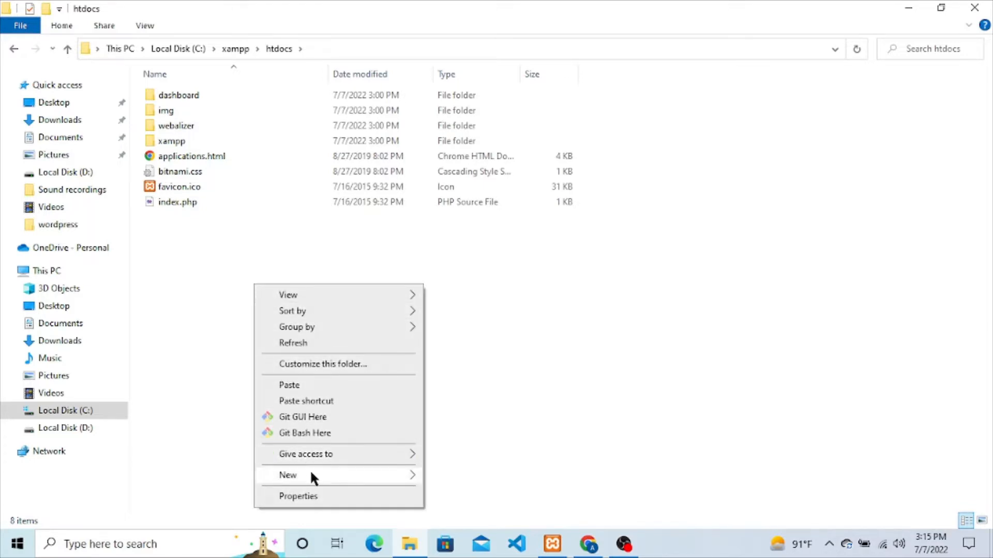
mouse_move(314, 470)
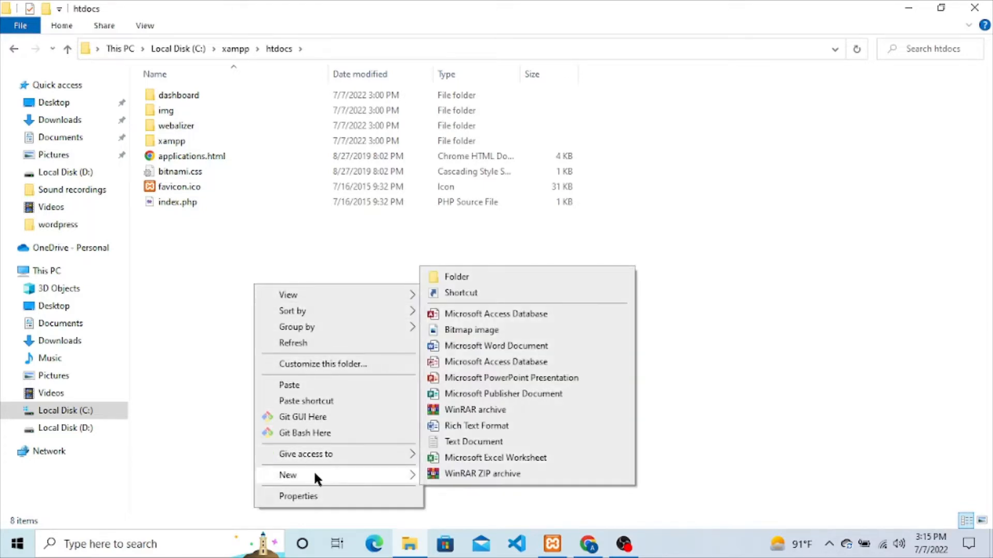
click(476, 280)
key(BackSpace)
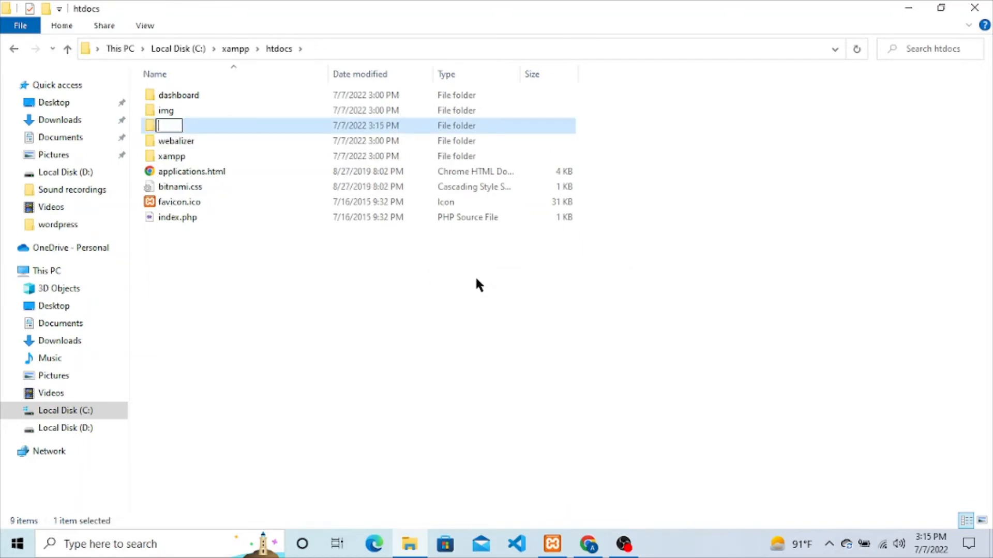
text(youtube)
key(Return)
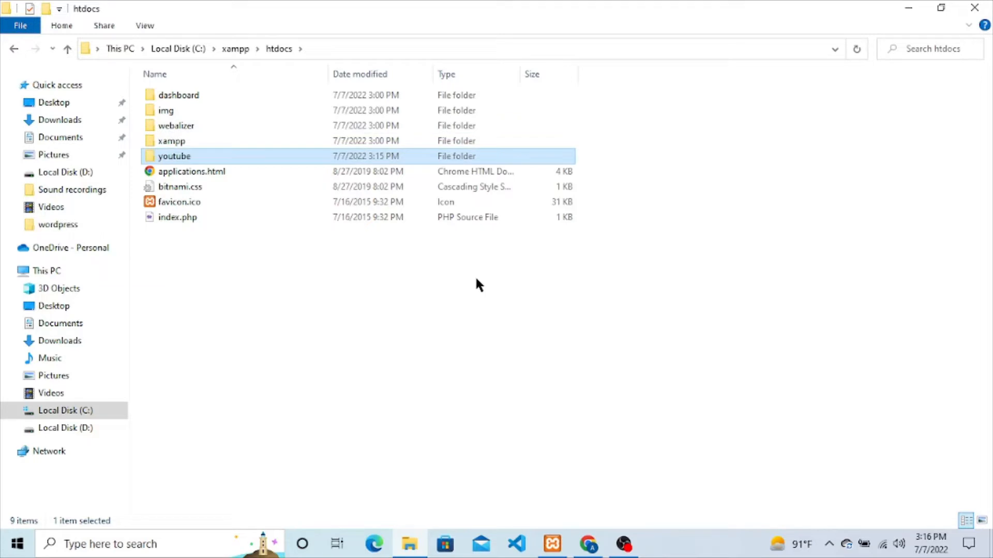
Step: Paste the copied WordPress files into the youtube folder
key(Return)
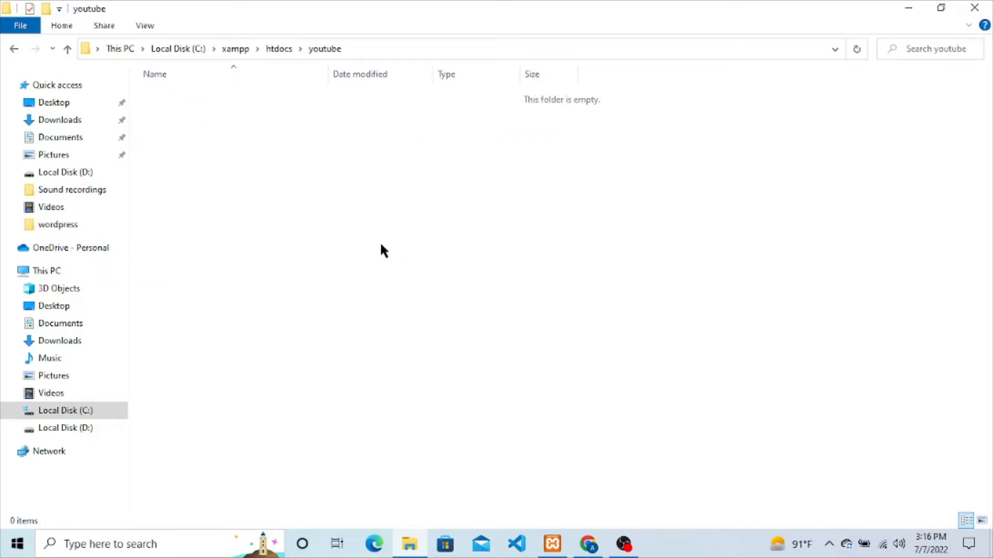
key(ctrl+v)
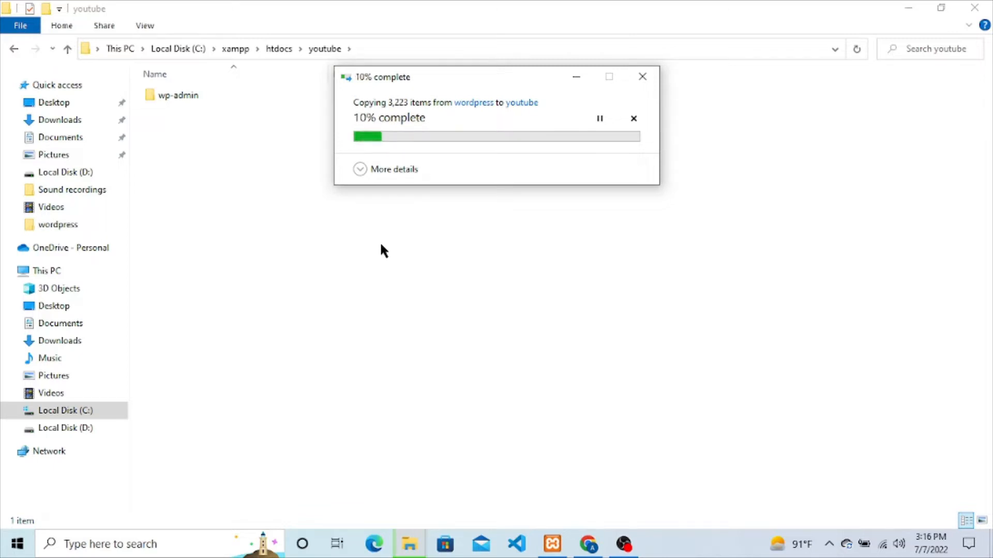
click(590, 541)
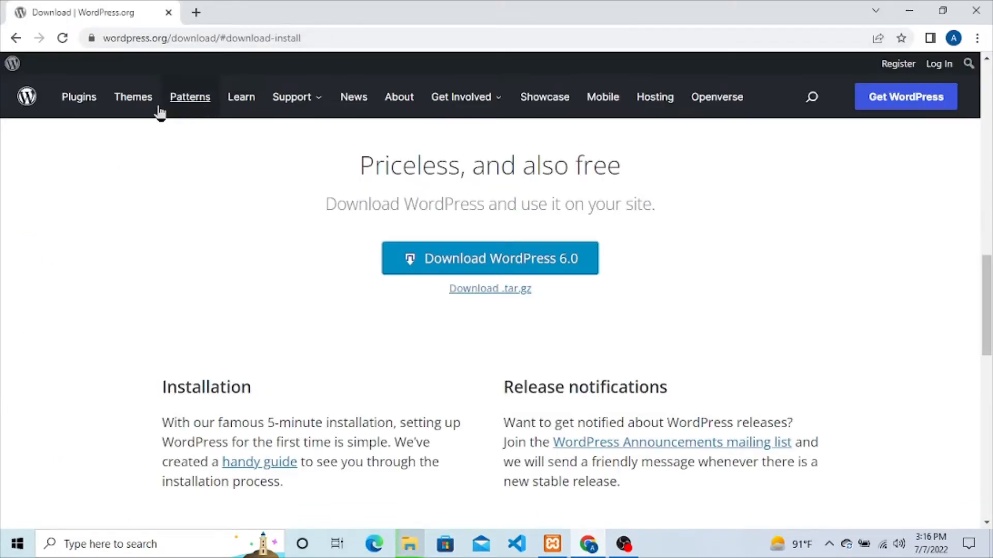
Step: Browse the wordpress.org Themes directory, scrolling past Astra, OceanWP, Neve and Kadence
click(133, 101)
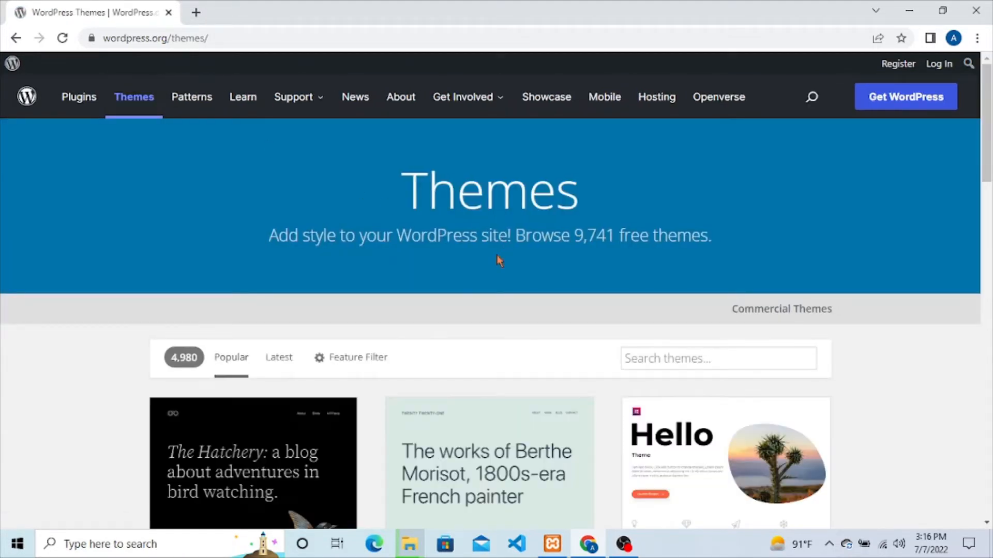
scroll(497, 256, down, 3)
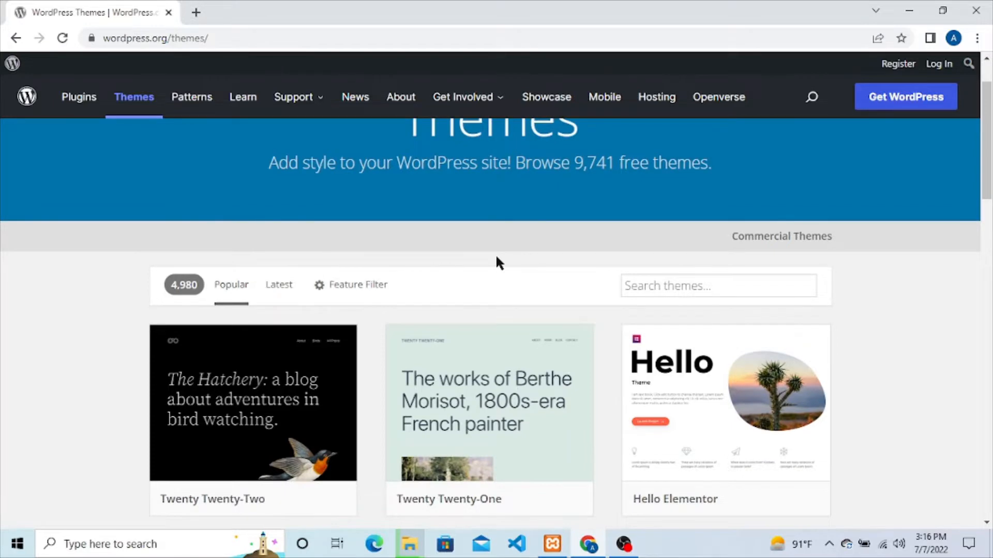
scroll(498, 261, down, 3)
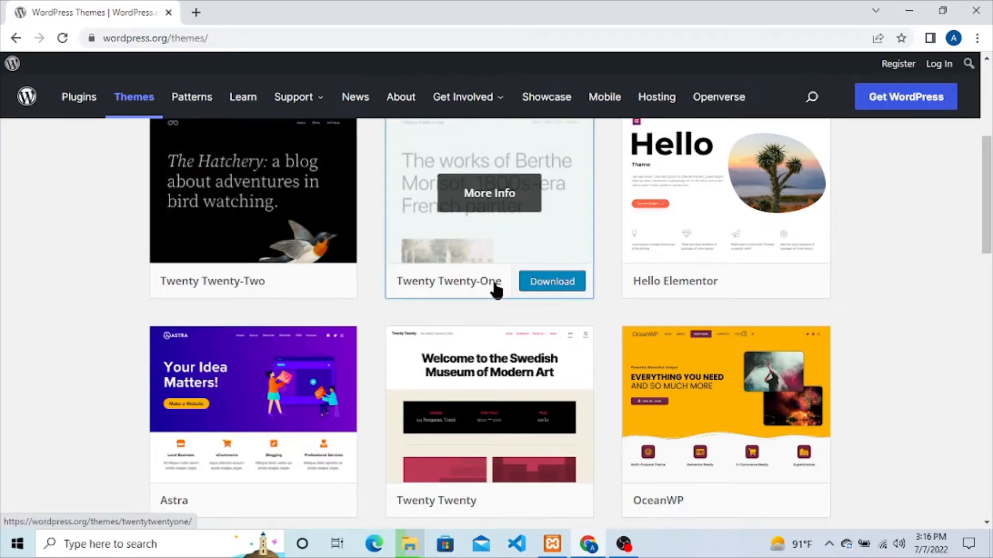
scroll(495, 290, down, 1)
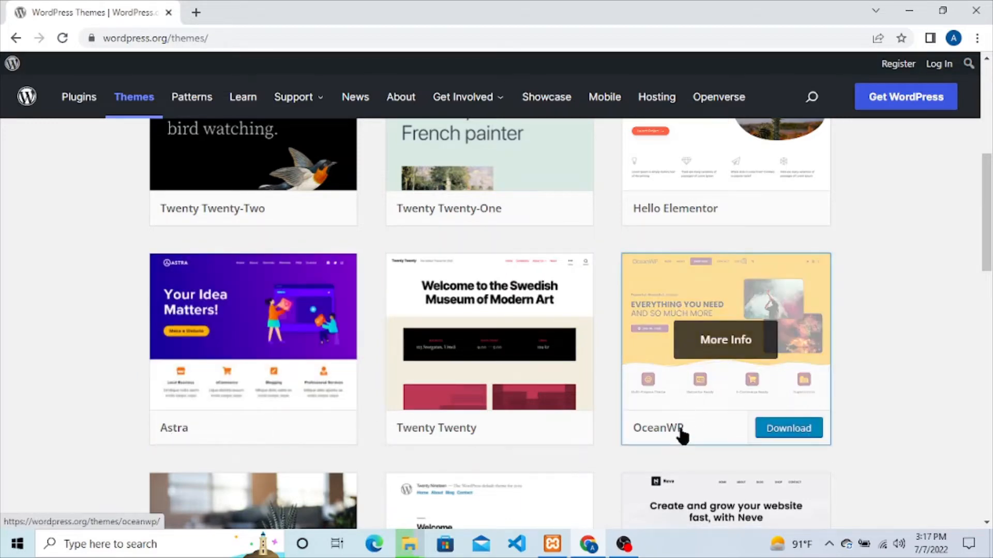
scroll(687, 381, down, 4)
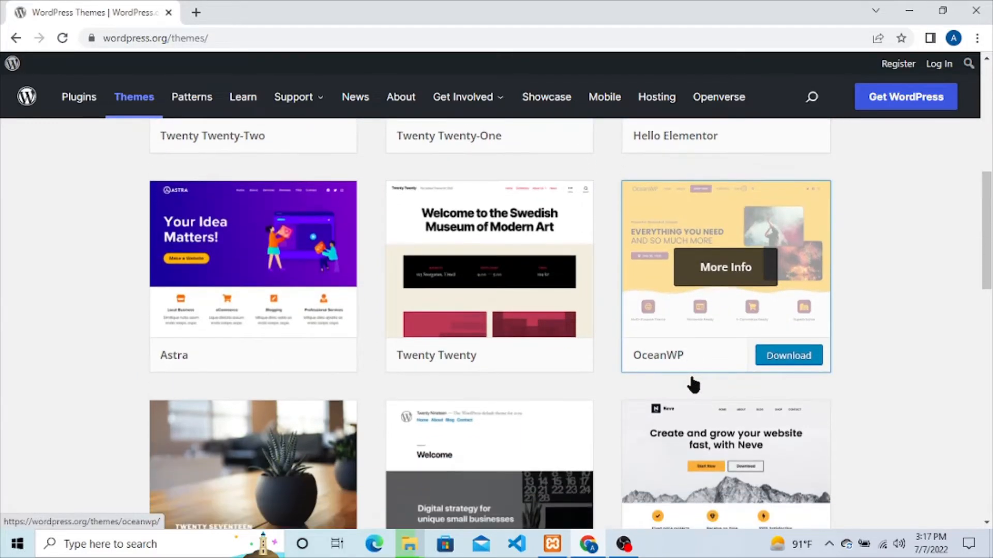
scroll(693, 386, down, 5)
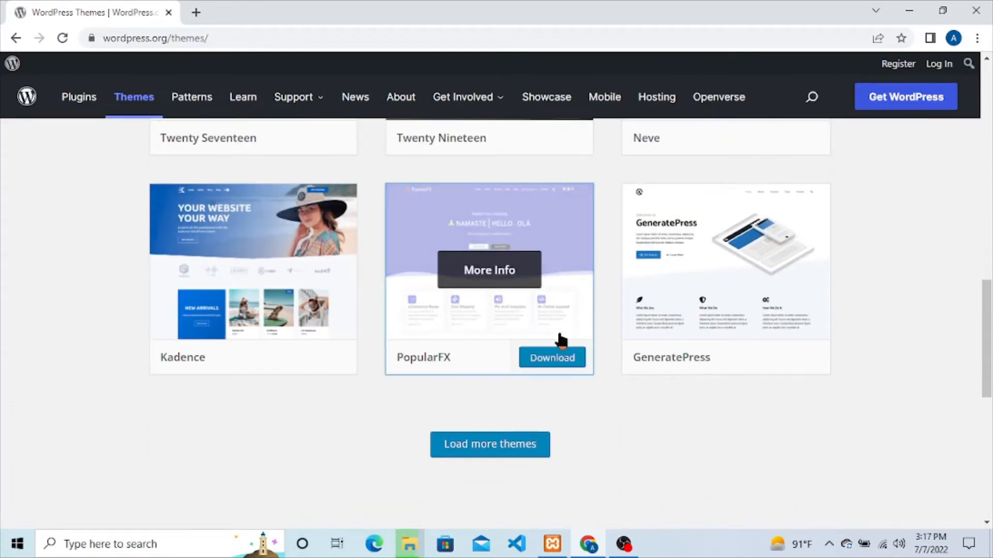
scroll(636, 341, up, 9)
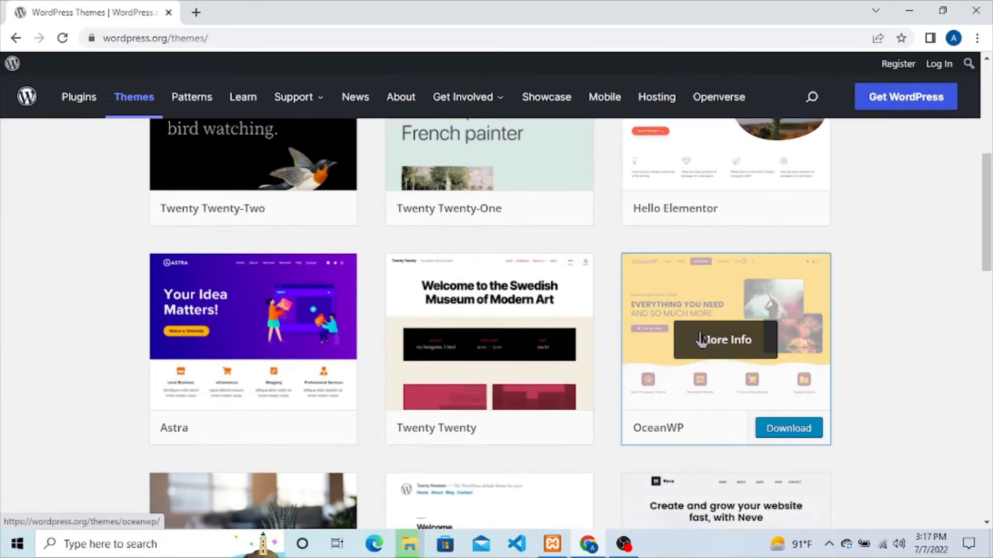
Step: Open the OceanWP theme's details and view its live preview
click(716, 352)
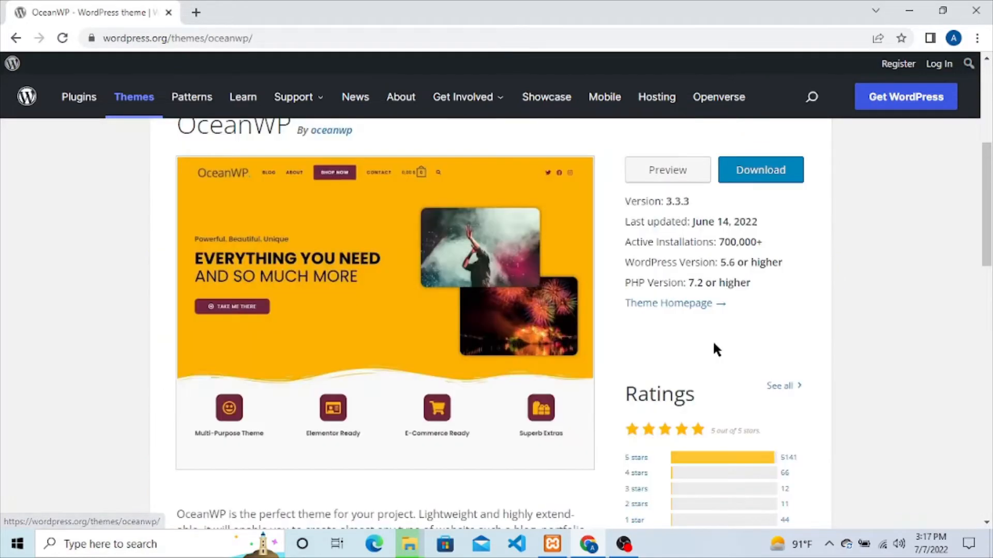
scroll(647, 335, down, 4)
scroll(646, 320, up, 4)
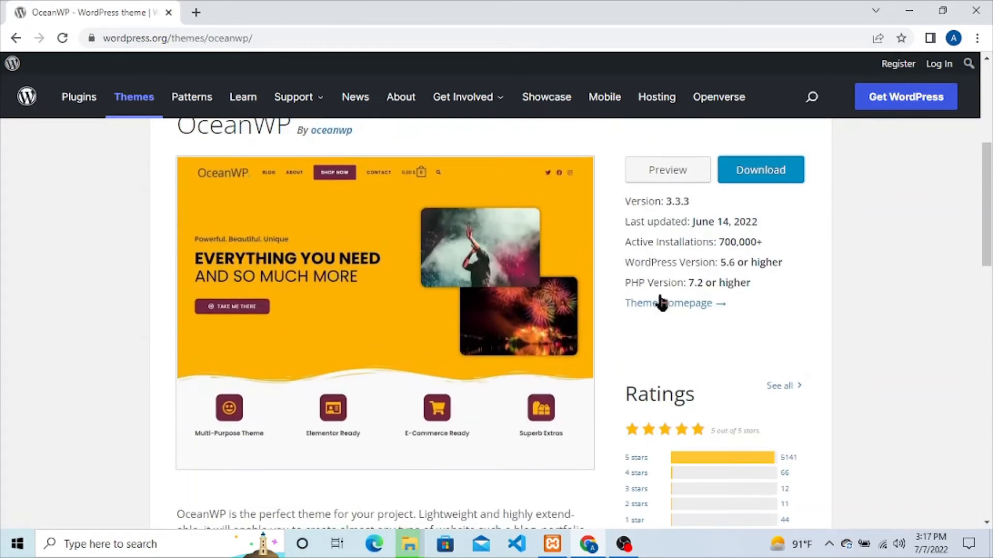
click(680, 175)
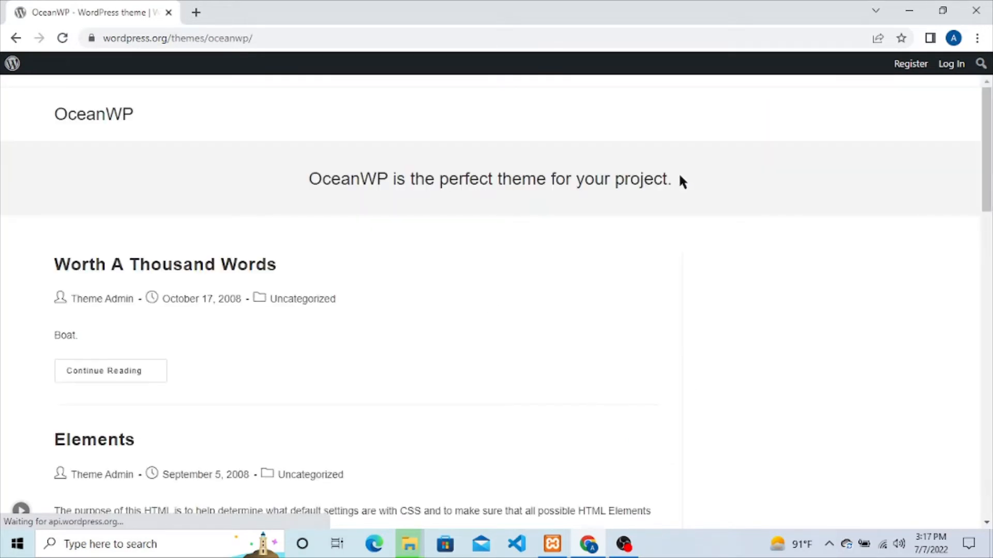
scroll(549, 295, down, 10)
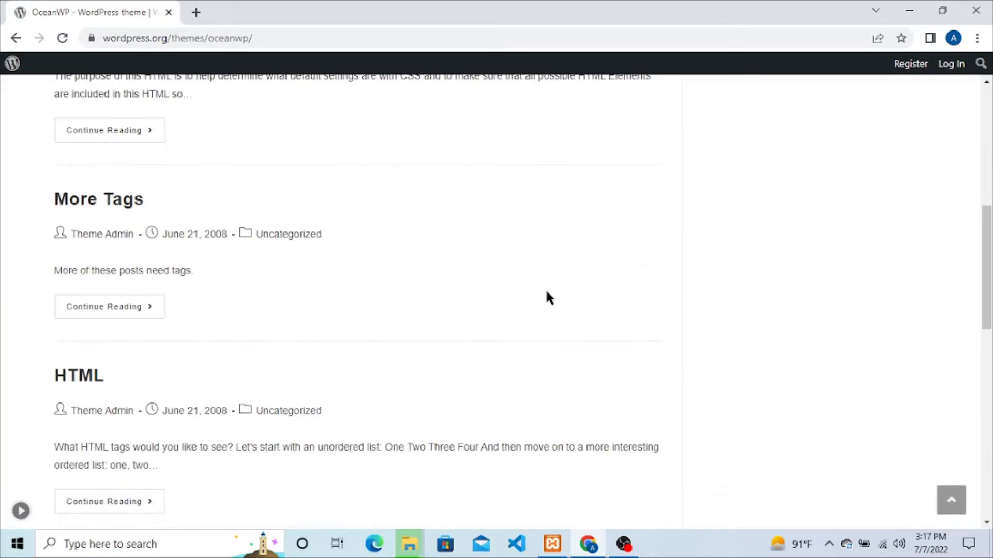
scroll(549, 299, down, 8)
scroll(551, 310, up, 15)
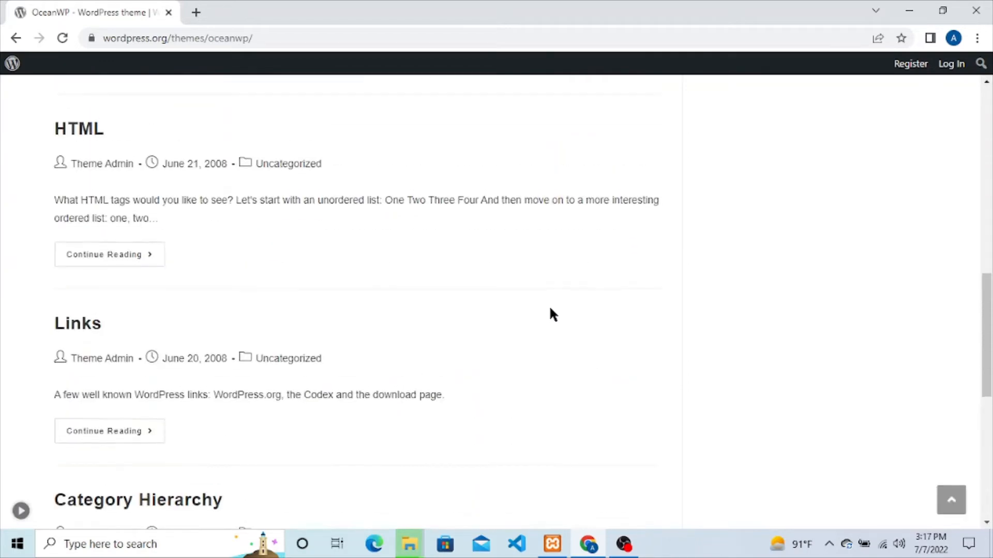
scroll(552, 315, up, 1)
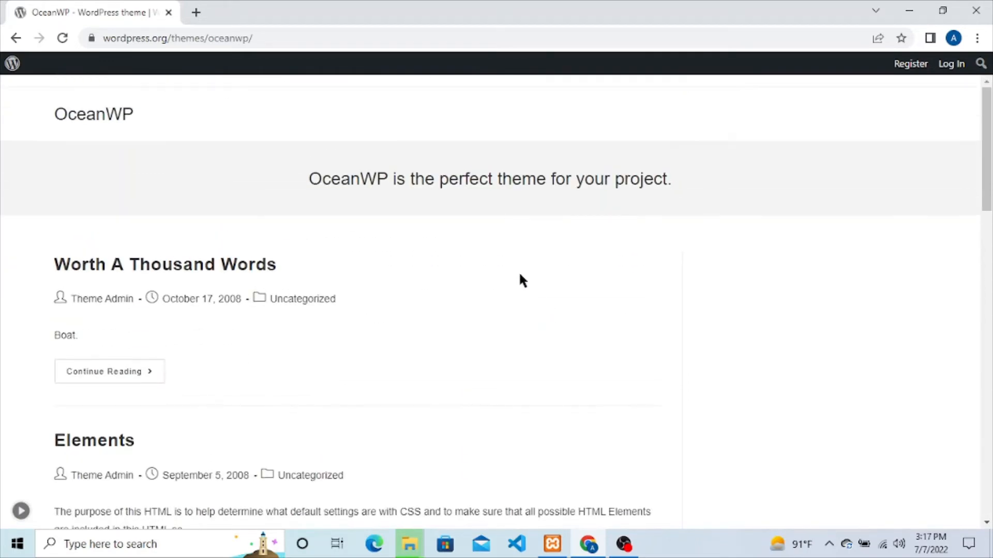
Step: Return to the download page, then check the copied files in htdocs\youtube
click(16, 39)
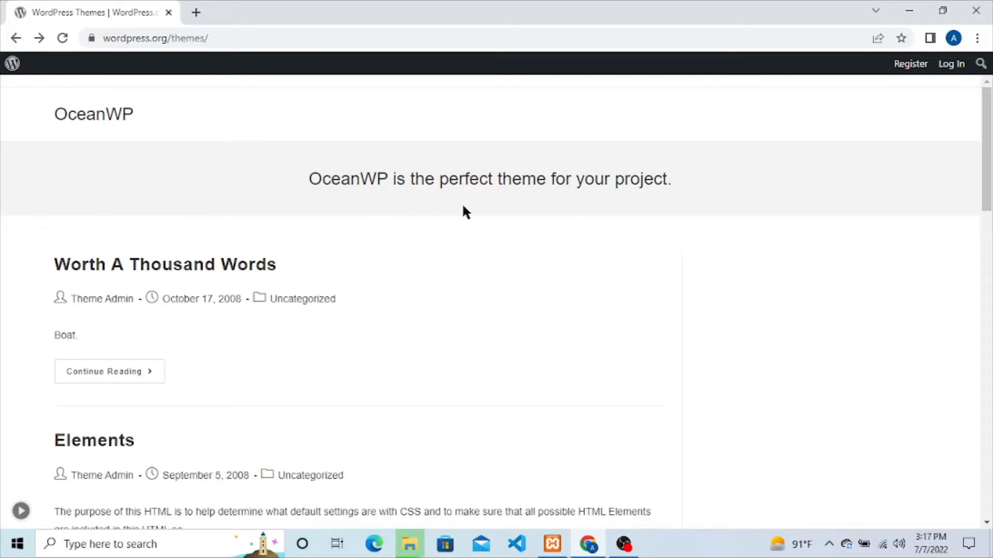
click(15, 38)
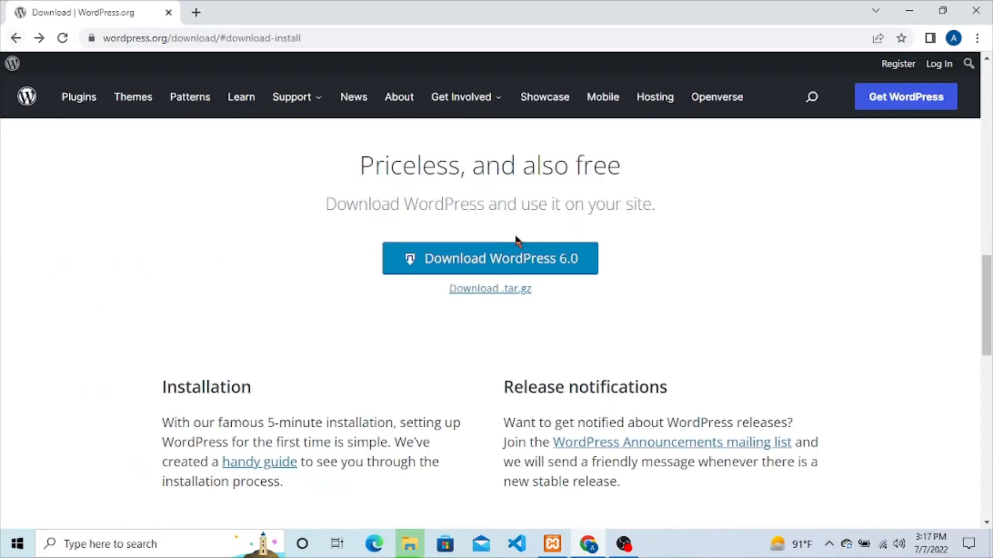
key(alt+Tab)
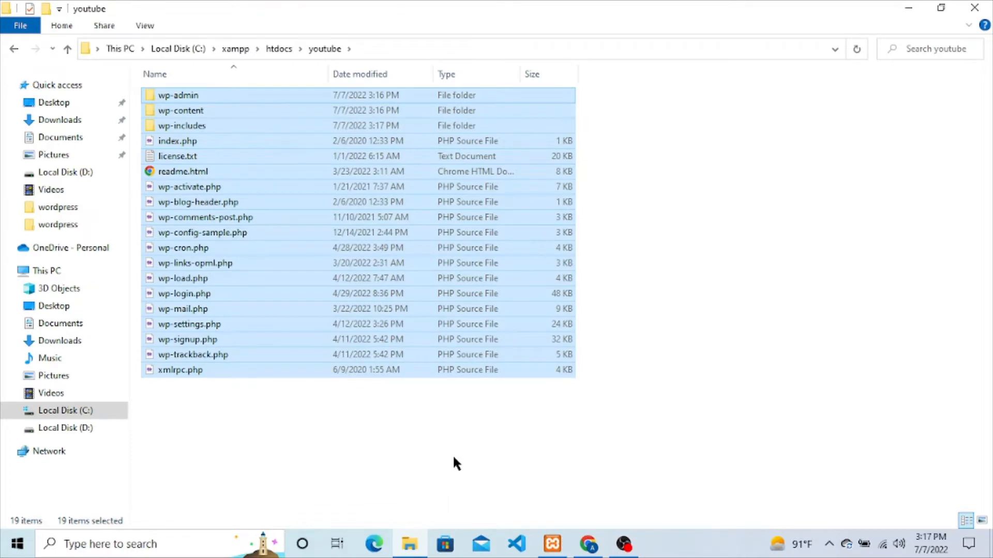
click(453, 456)
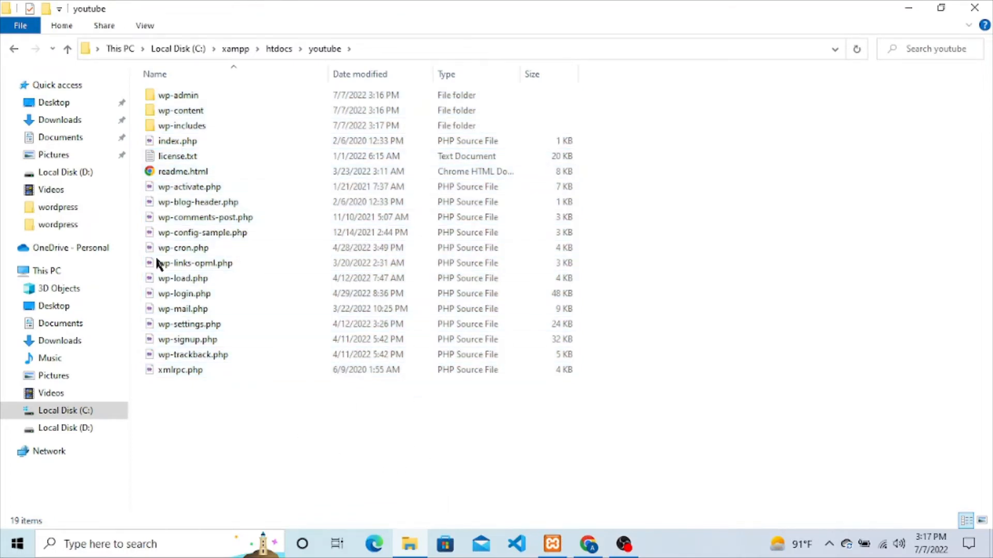
Step: Rename the htdocs youtube folder to the user's first name
click(67, 49)
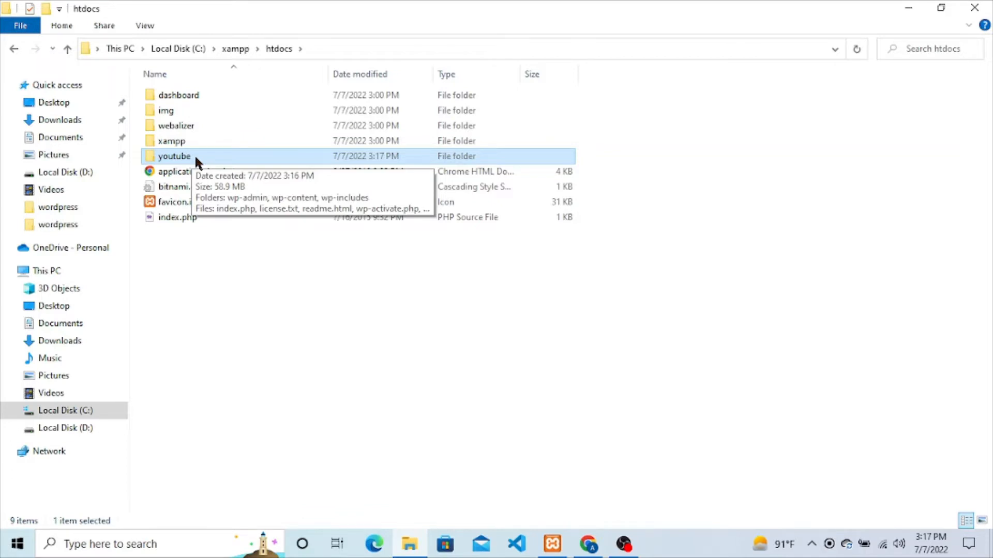
key(F2)
text(a)
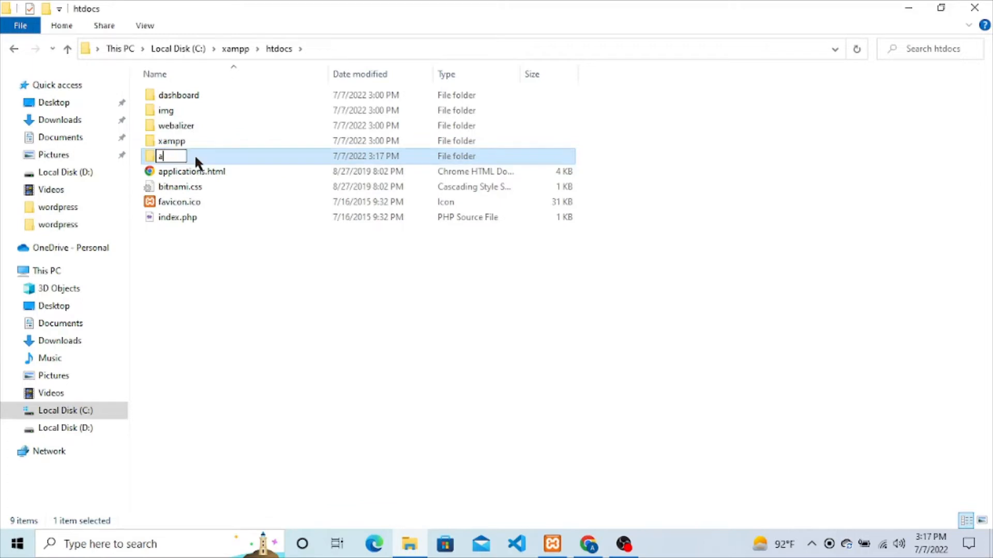
text(bdulla)
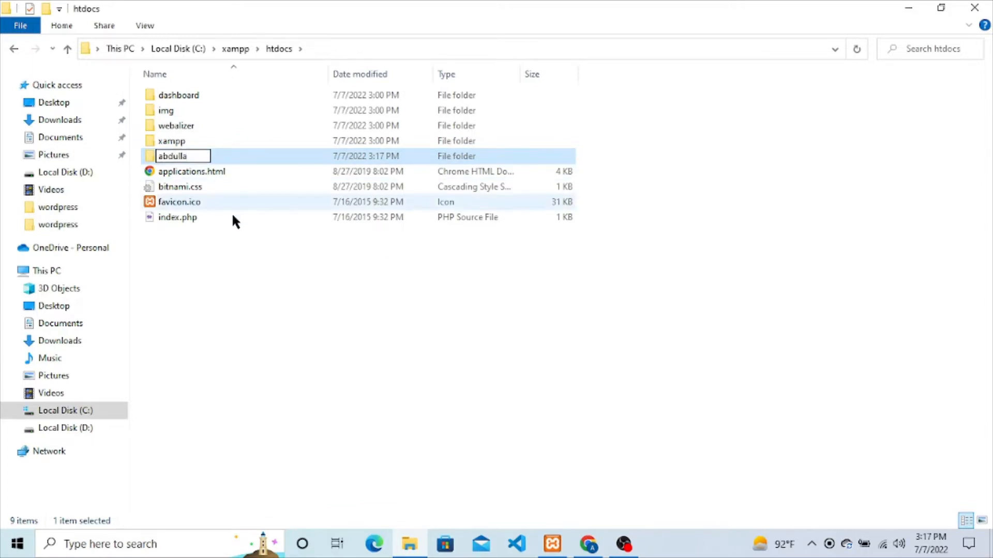
click(263, 358)
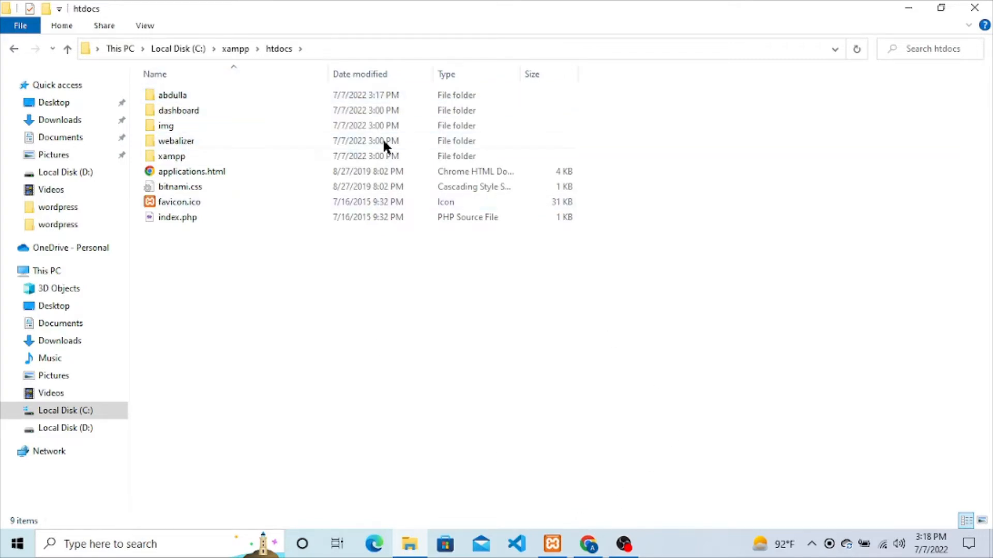
Step: Open a new Chrome tab and bring up XAMPP Control Panel with Apache and MySQL running
mouse_move(307, 91)
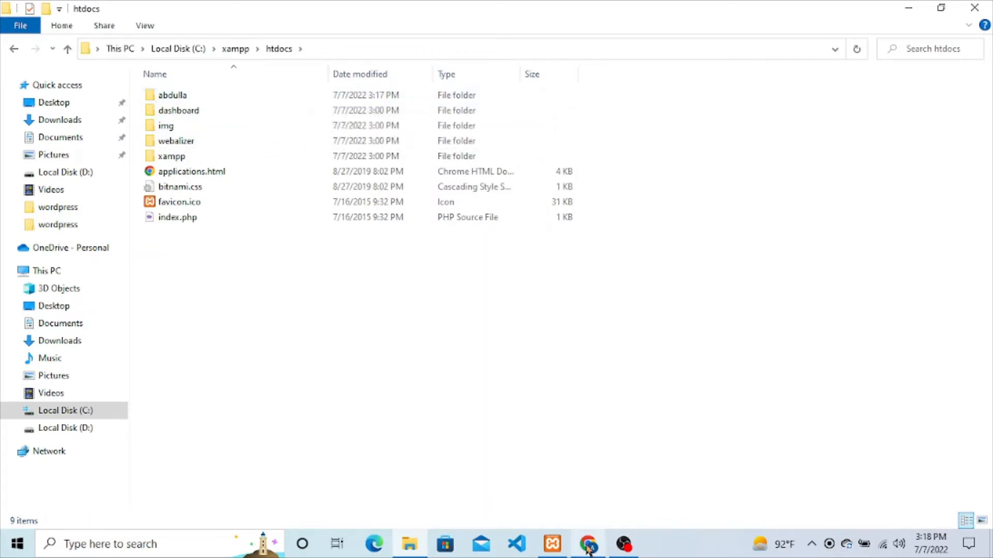
mouse_move(589, 547)
click(588, 494)
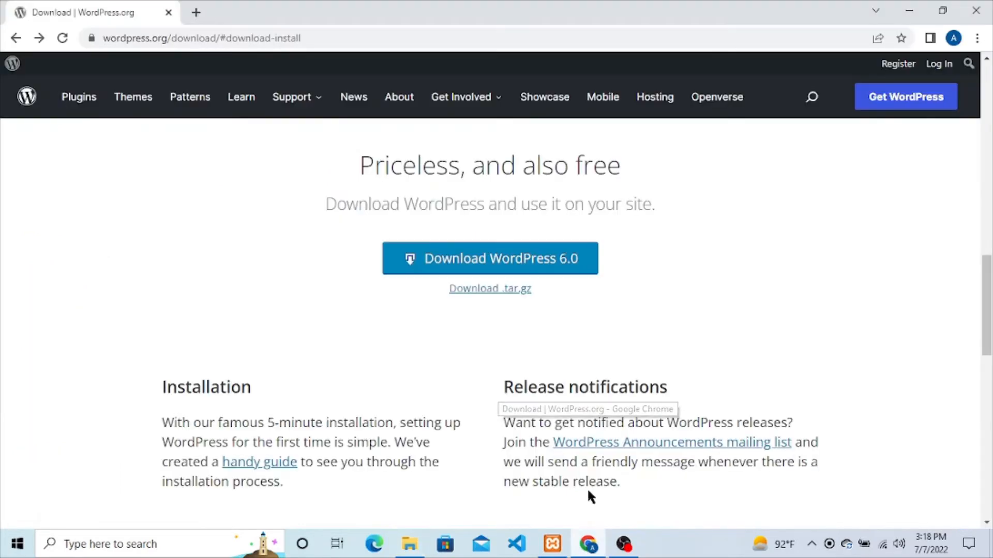
click(199, 12)
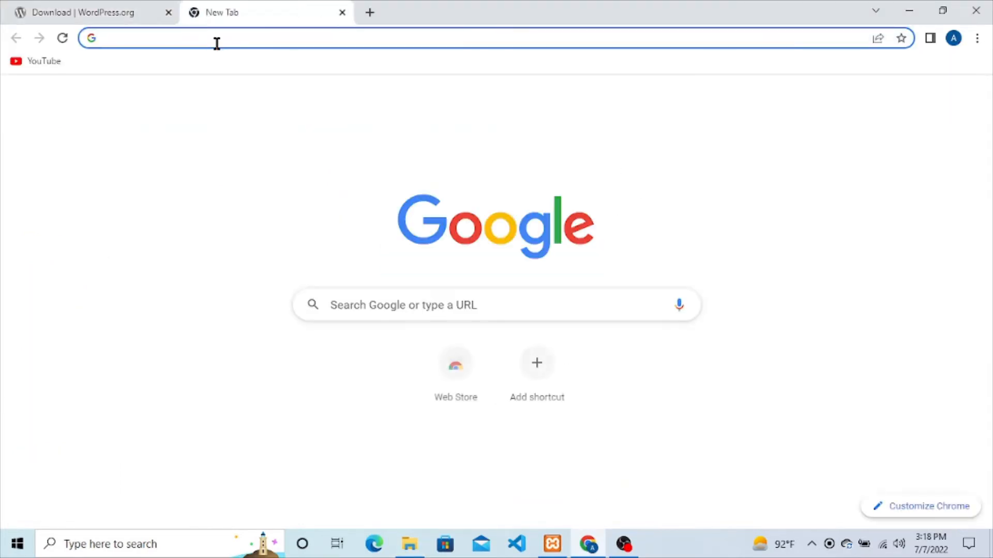
click(554, 547)
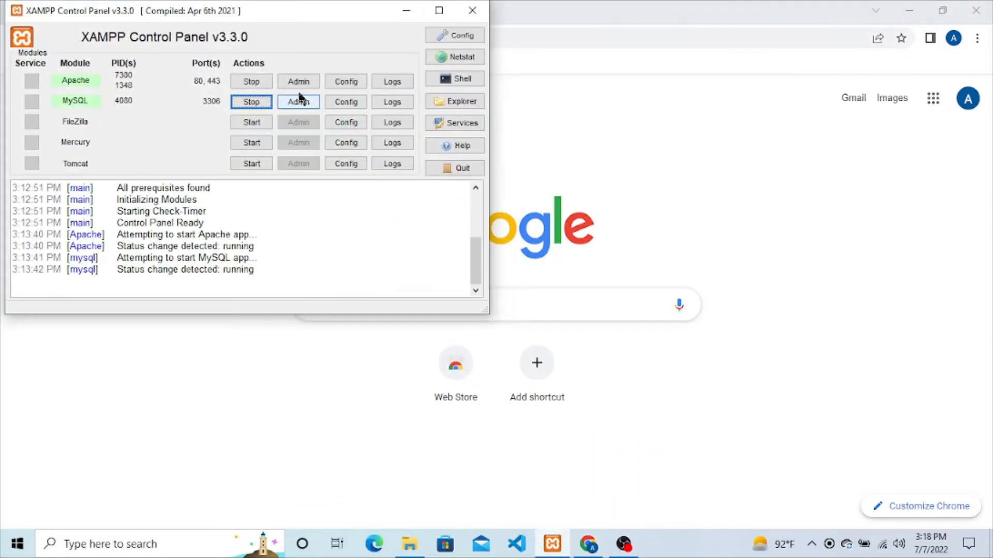
drag(264, 15, 403, 49)
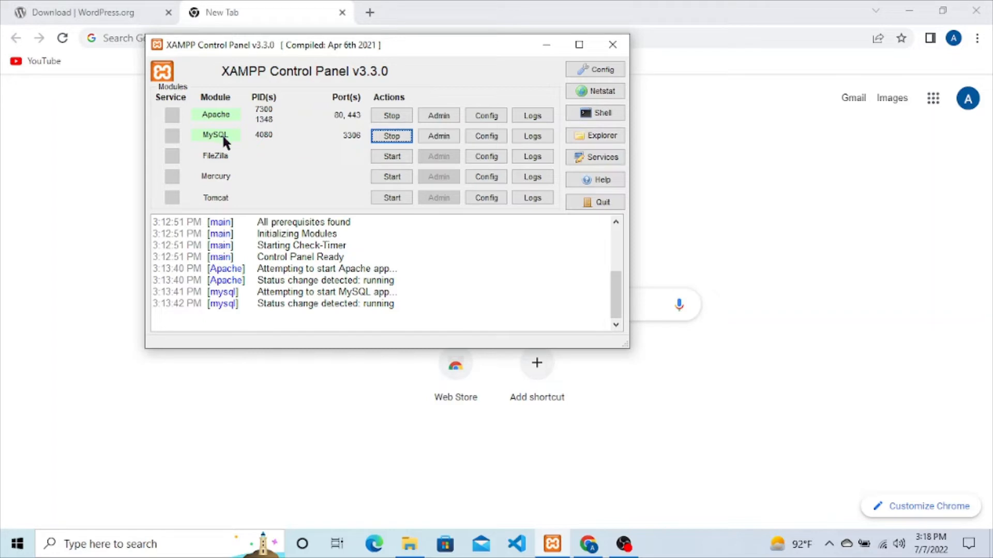
Step: Minimize XAMPP and load the renamed folder's site at localhost/ in Chrome
click(547, 45)
text(loc)
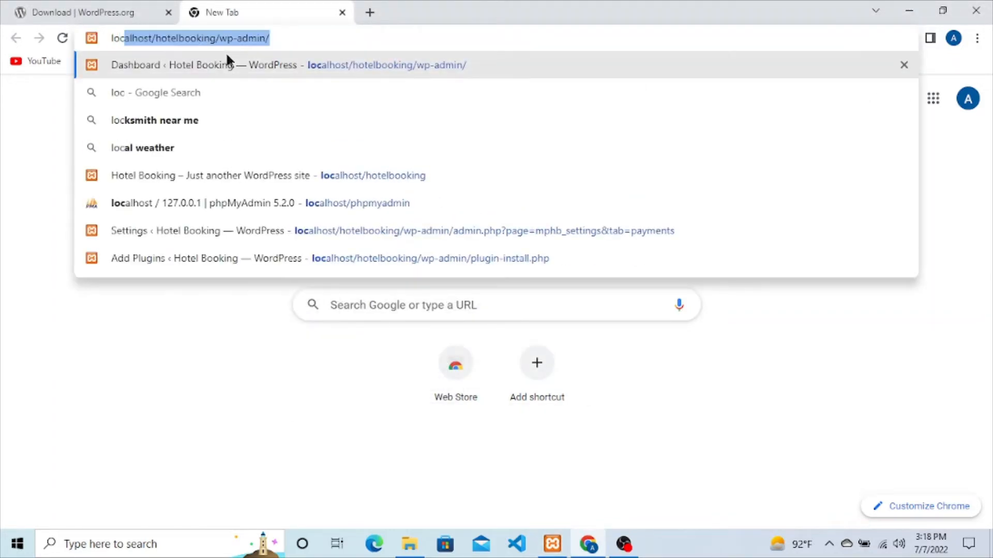
text(alhost/)
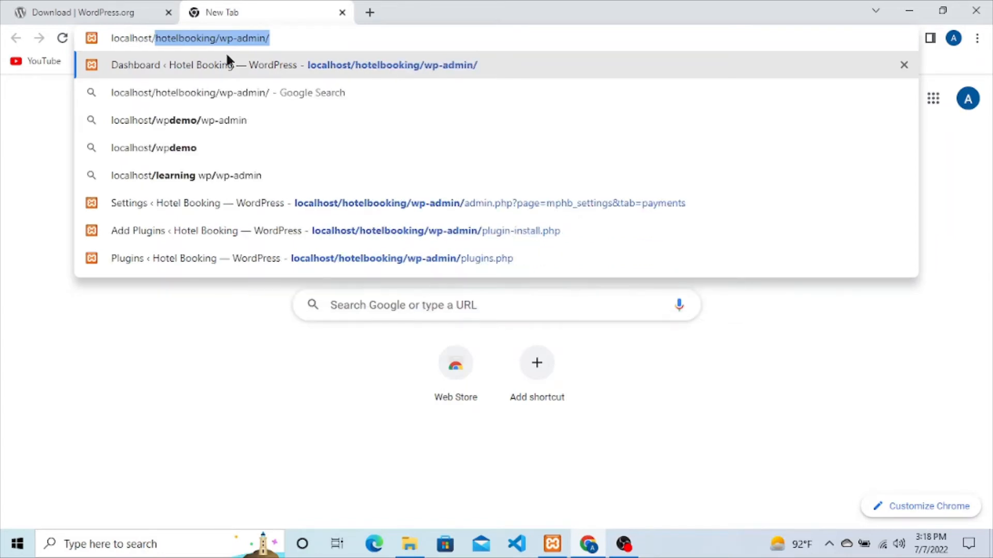
key(BackSpace)
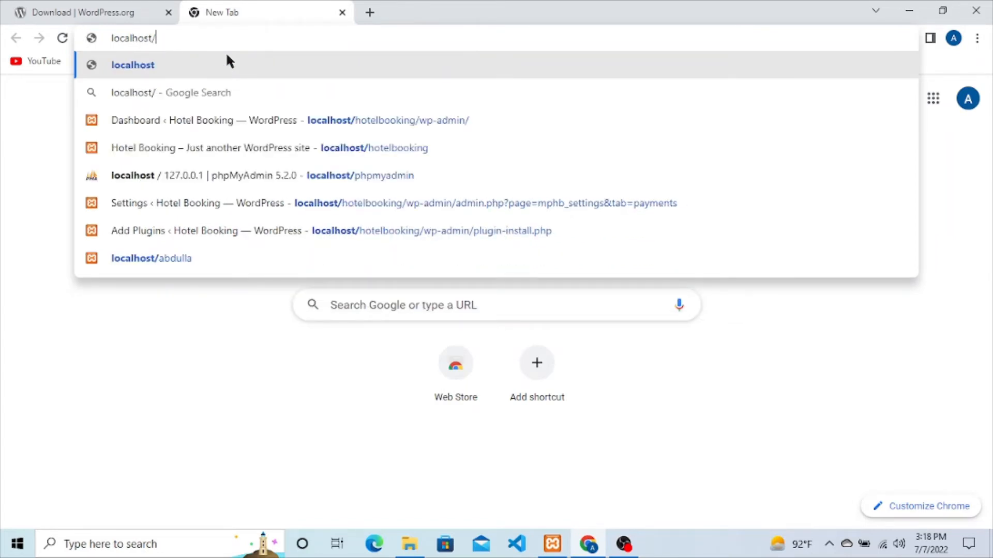
text(ab)
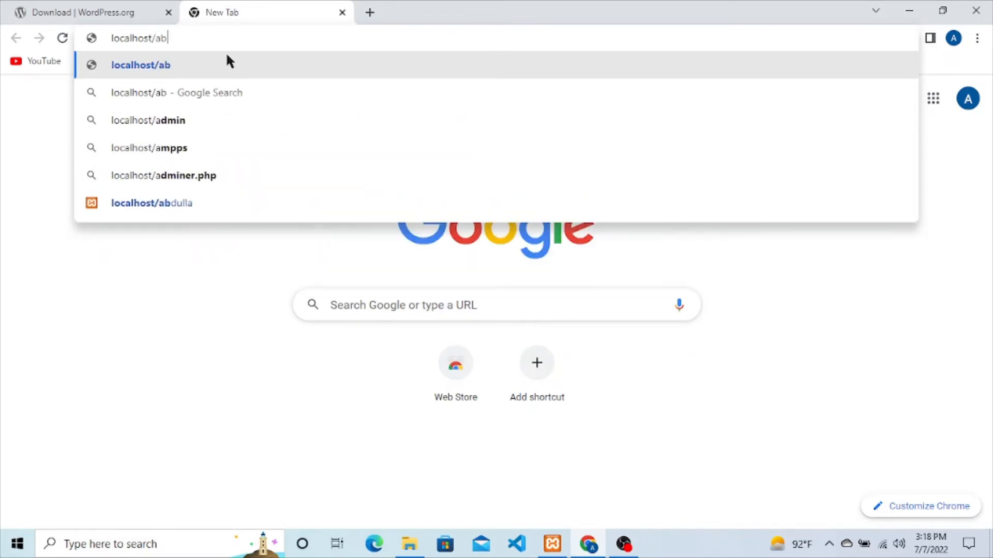
text(dulla)
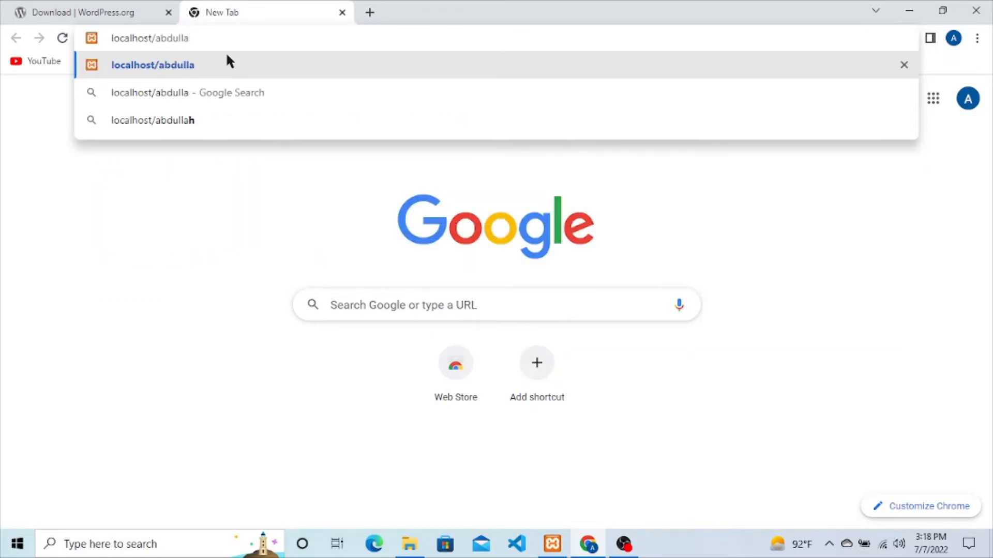
key(Return)
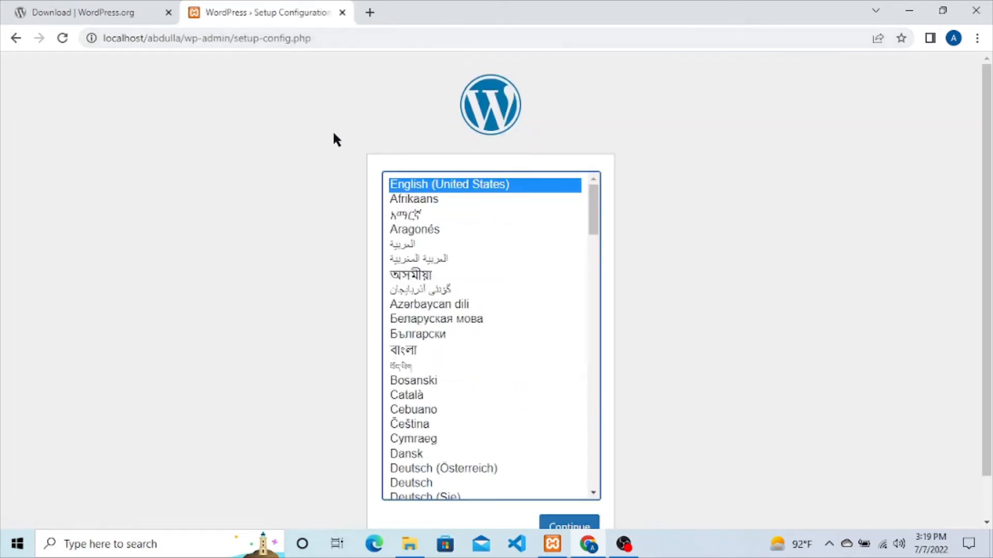
scroll(753, 313, down, 2)
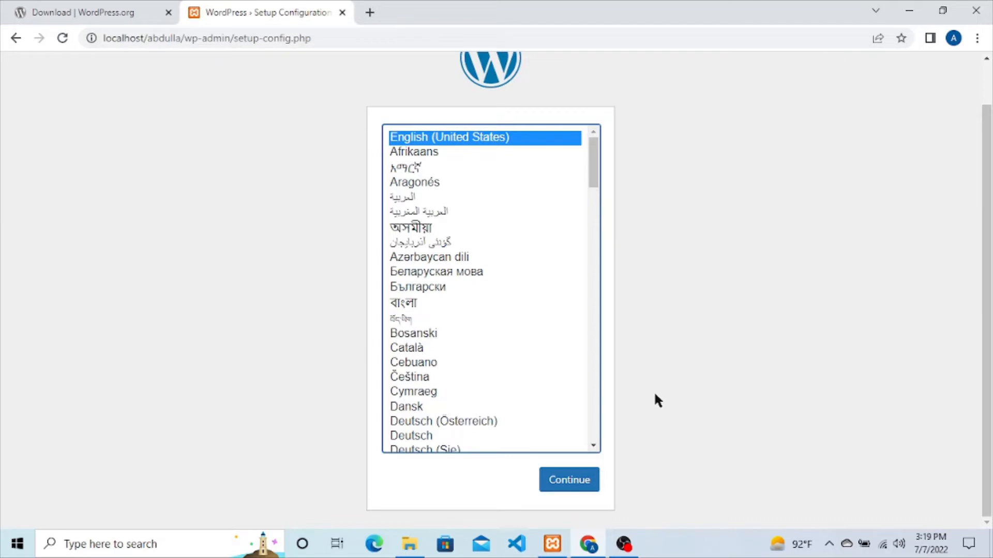
scroll(528, 317, up, 2)
scroll(657, 357, down, 2)
Step: Continue past the language page to the database requirements, then open a new tab
click(587, 492)
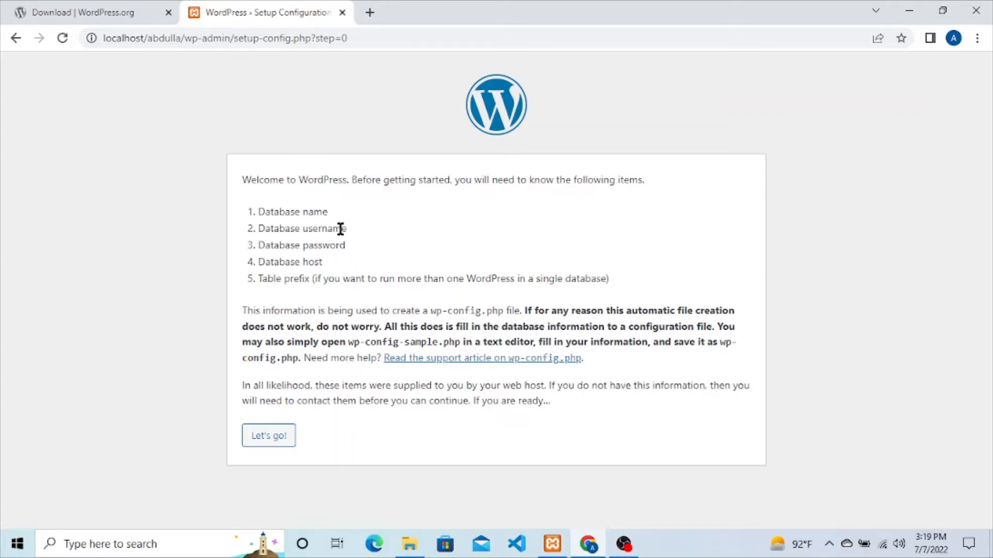
drag(292, 212, 339, 217)
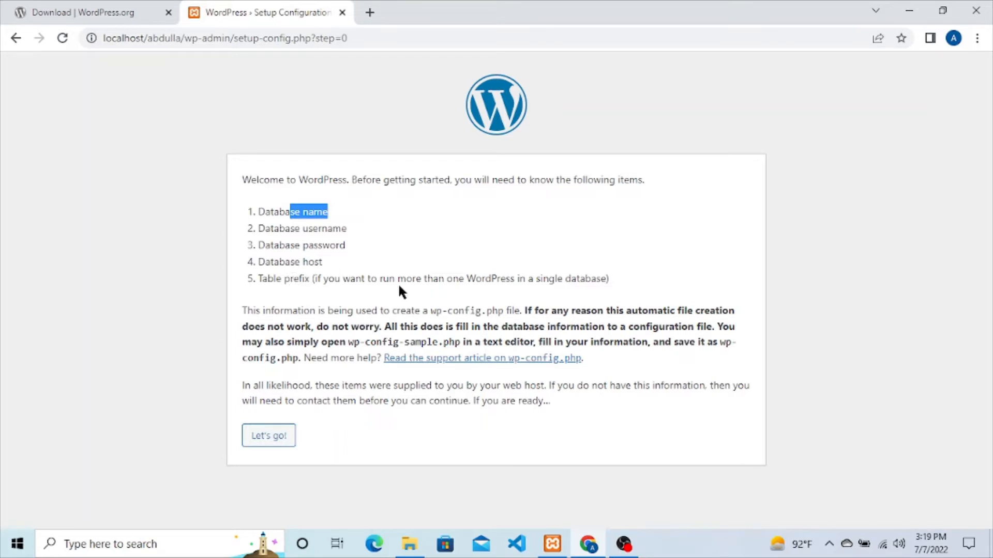
click(436, 282)
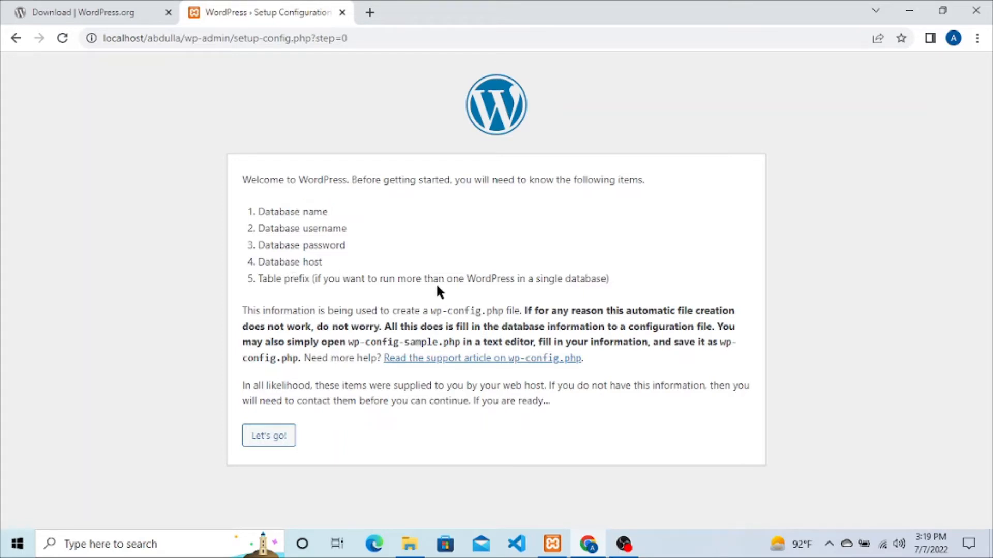
click(370, 13)
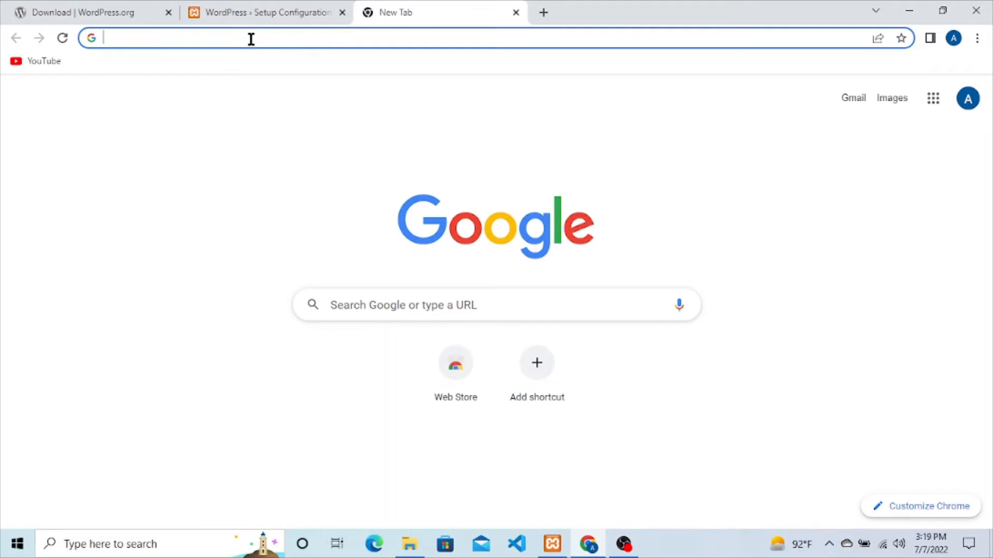
Step: Load localhost/phpmyadmin in a new tab, check the setup page's Database name requirement, then return to phpMyAdmin
text(local)
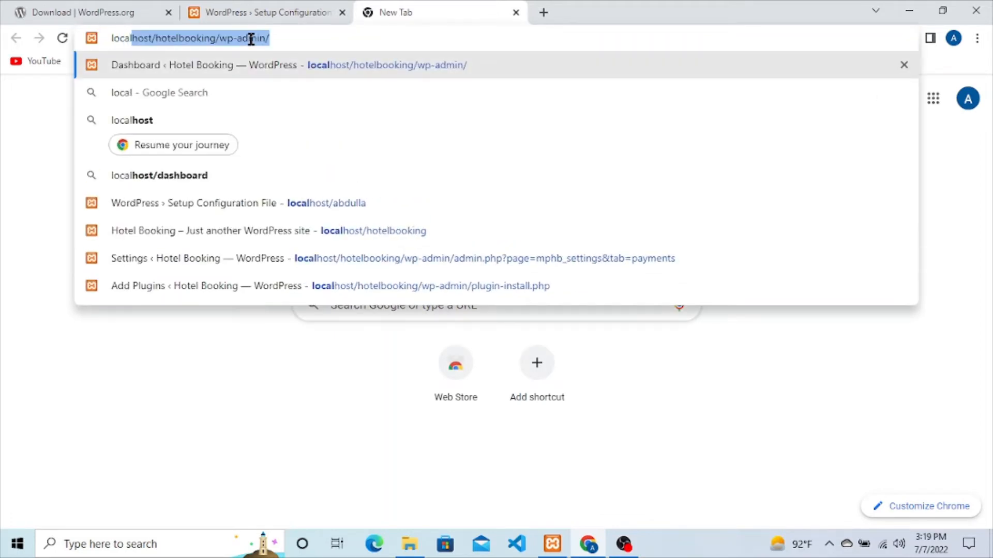
text(host/)
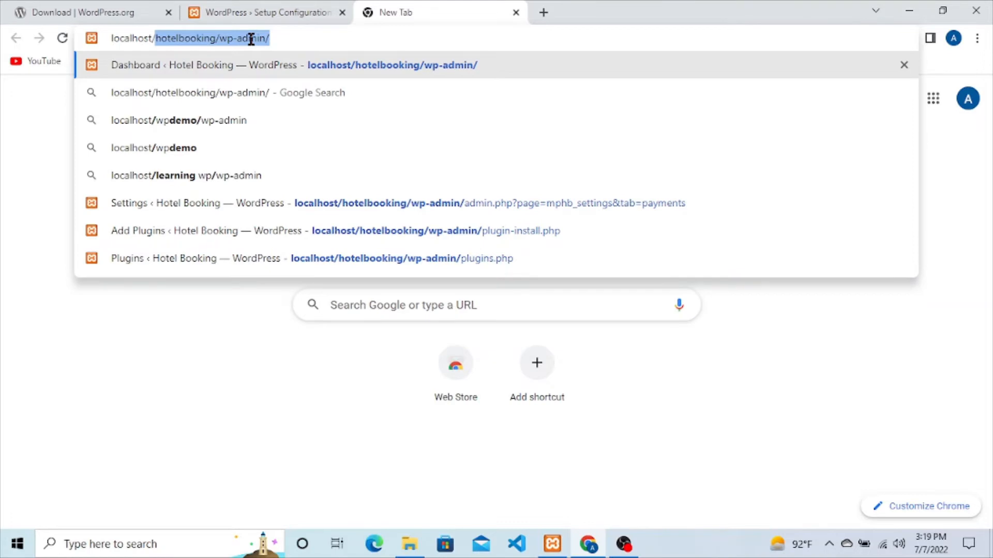
text(phpmya)
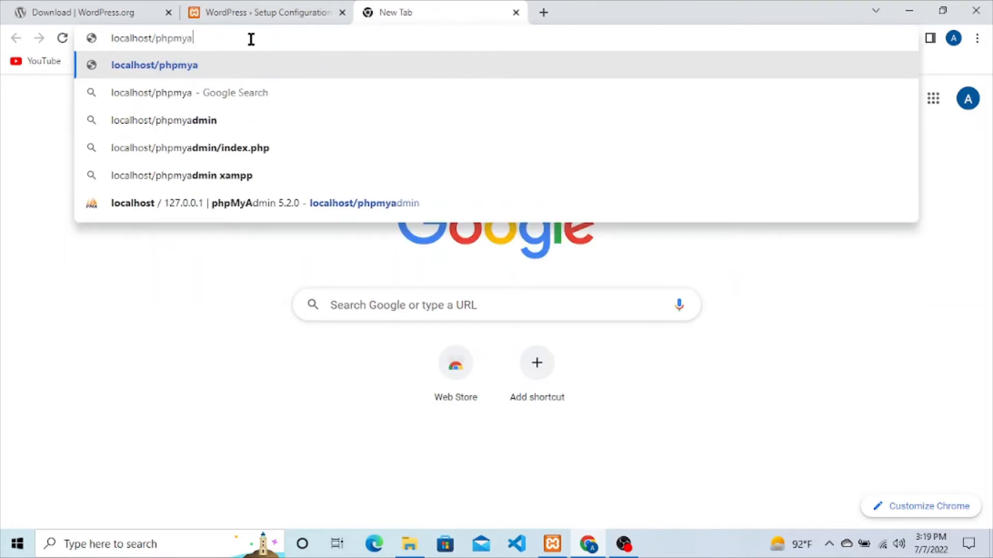
text(dmin)
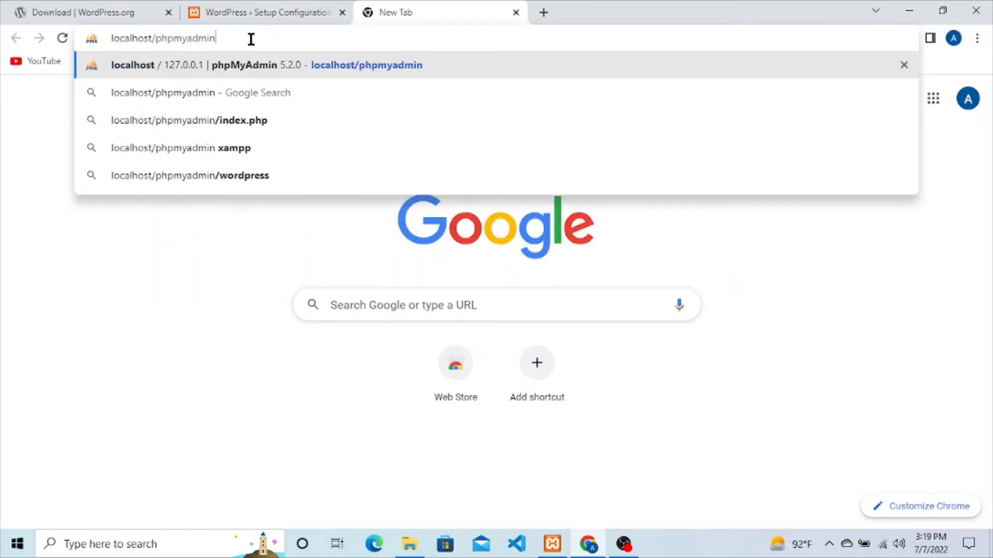
key(Return)
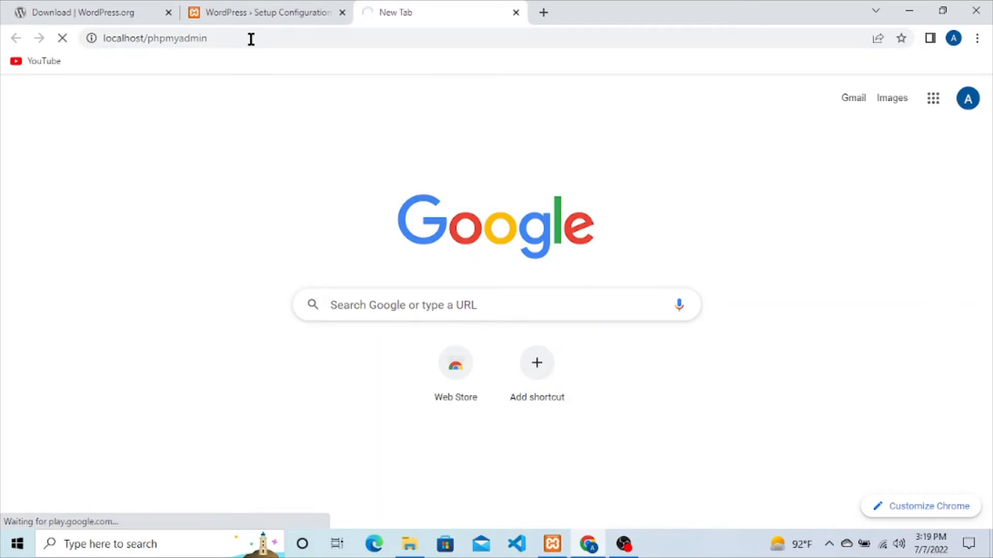
click(295, 10)
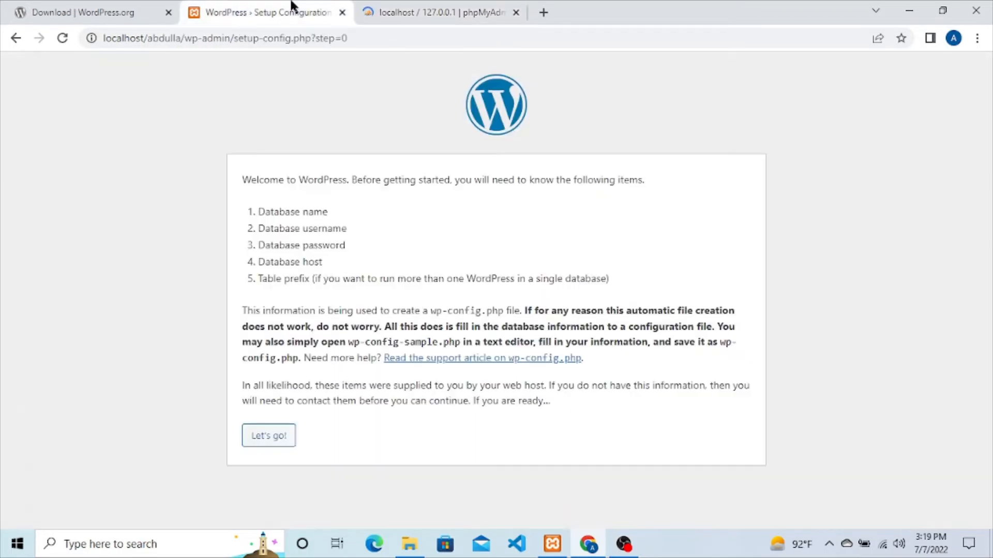
drag(258, 212, 329, 217)
click(327, 213)
click(435, 11)
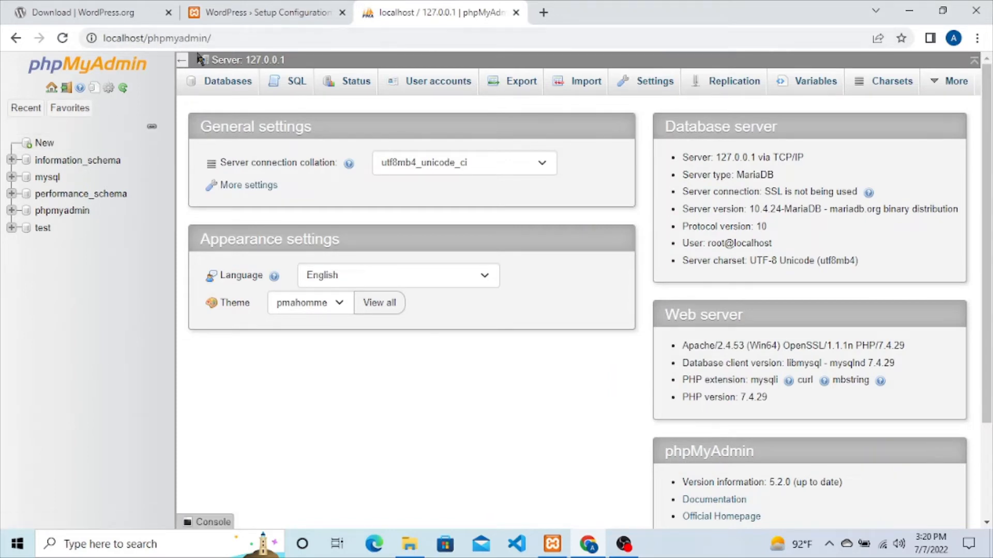
Step: Create an empty database named abdulla in phpMyAdmin and go back to the WordPress setup tab
click(46, 144)
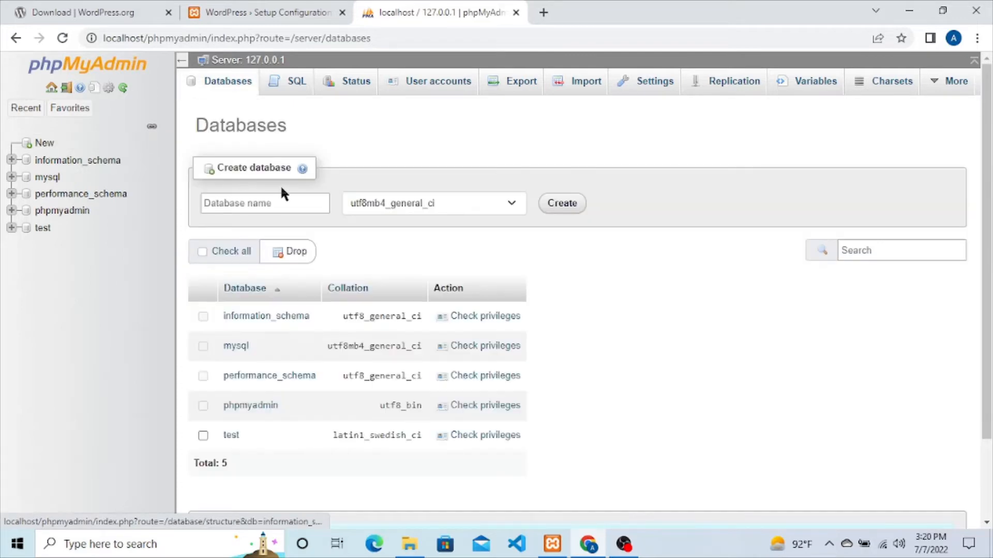
click(281, 203)
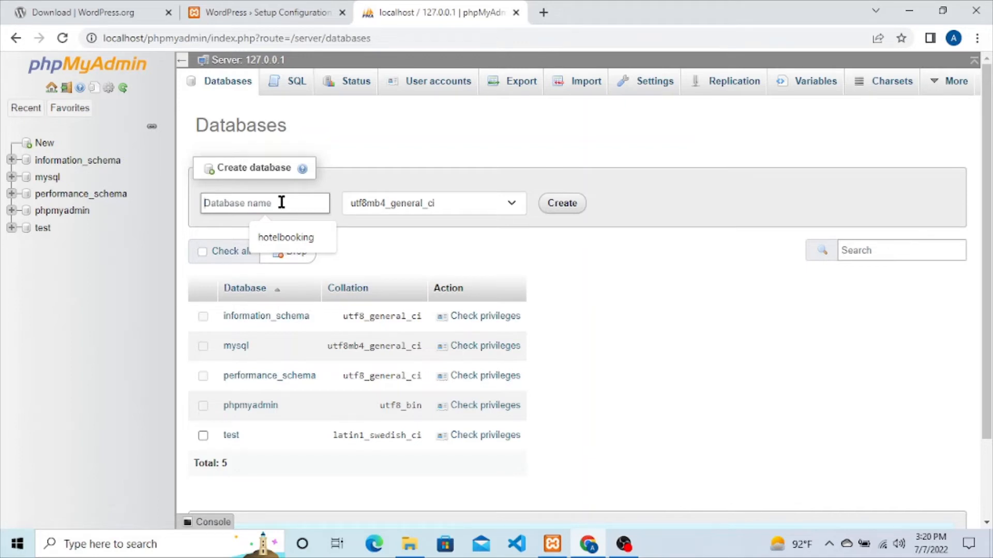
text(abd)
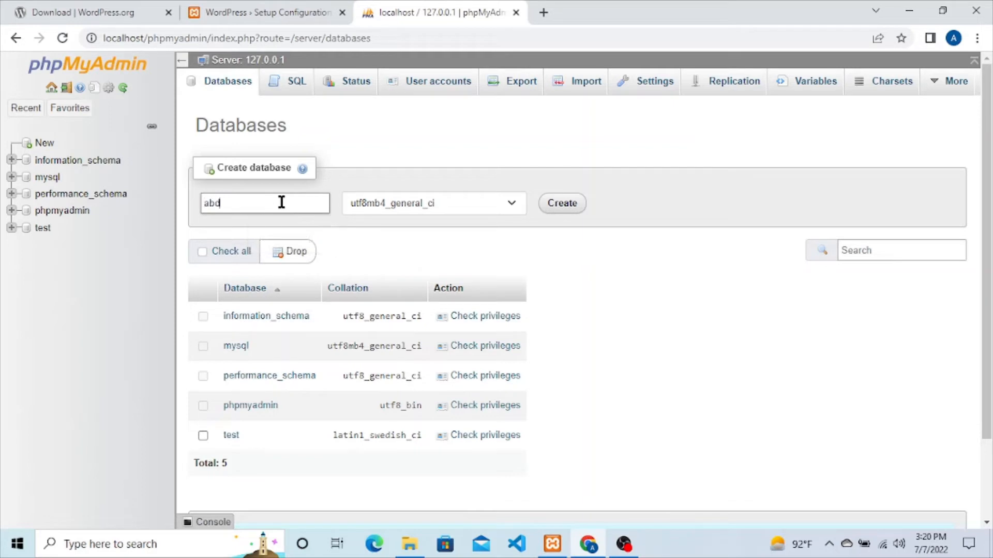
text(ulla)
click(575, 204)
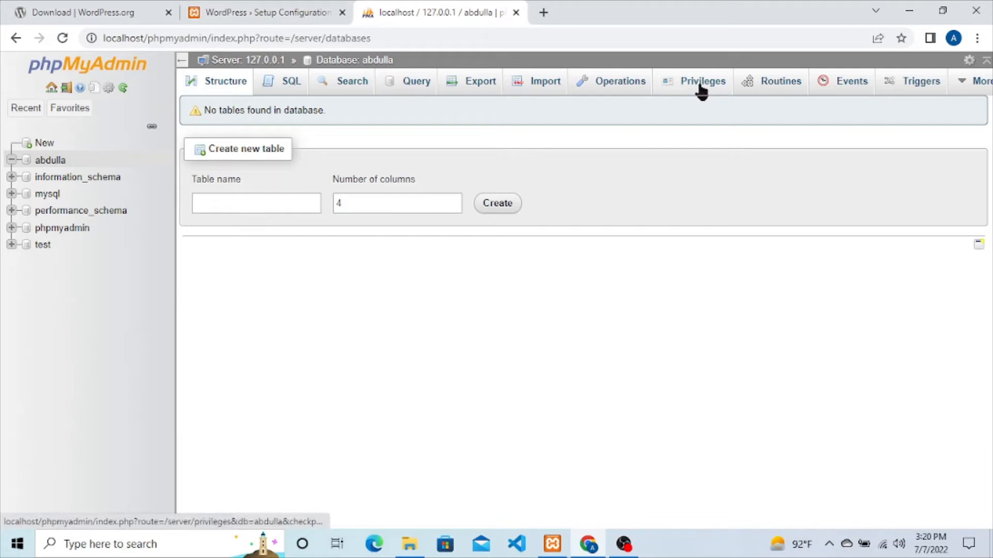
click(255, 12)
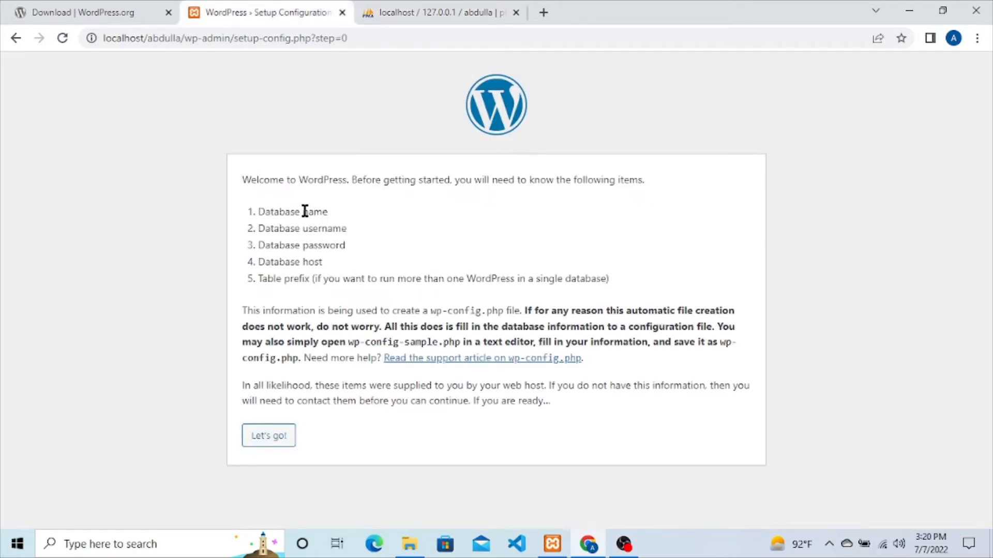
Step: Start the database connection form and replace the default database name with abdulla
drag(303, 212, 345, 213)
click(340, 246)
click(272, 439)
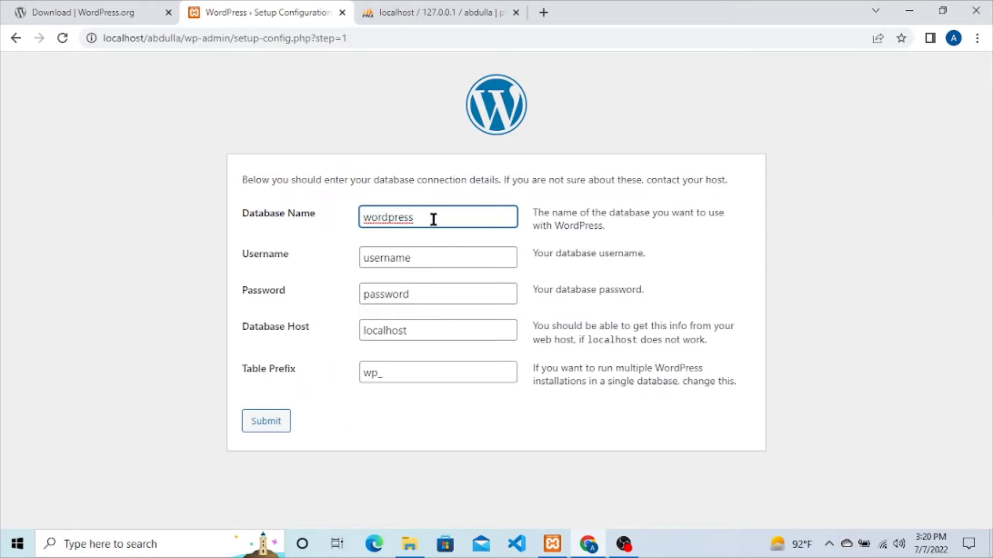
drag(433, 219, 243, 233)
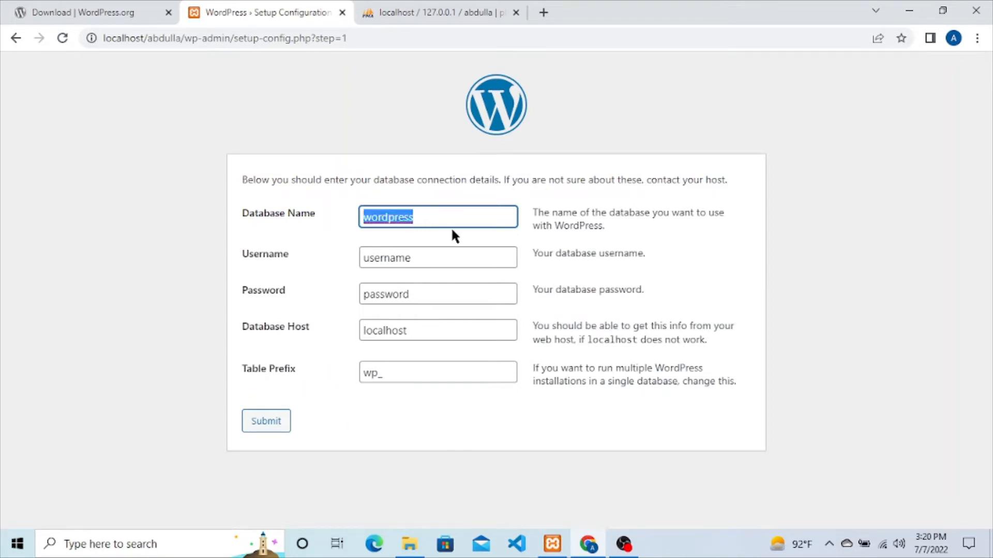
key(BackSpace)
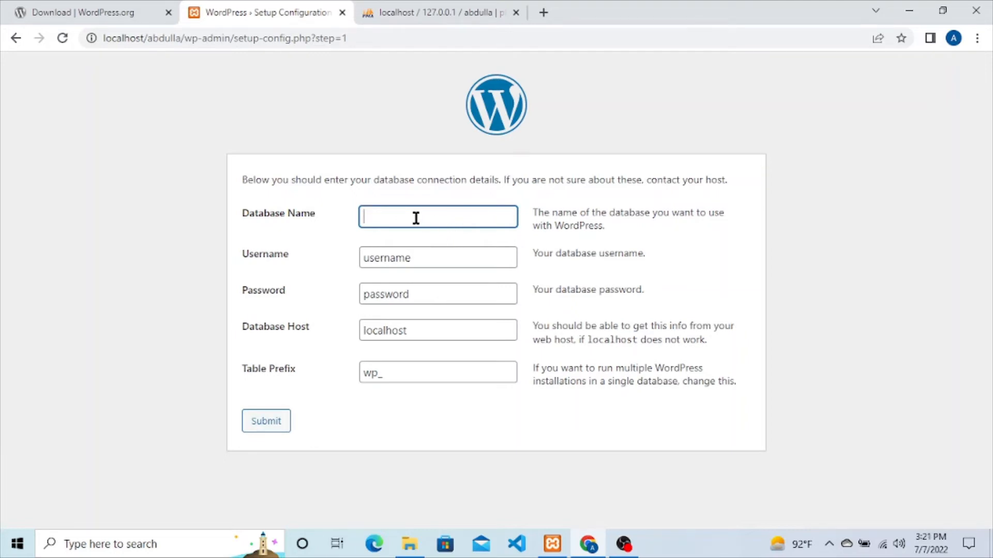
text(abdulla)
Step: Enter username root, an empty password, host localhost and table prefix aa_, then submit
click(424, 265)
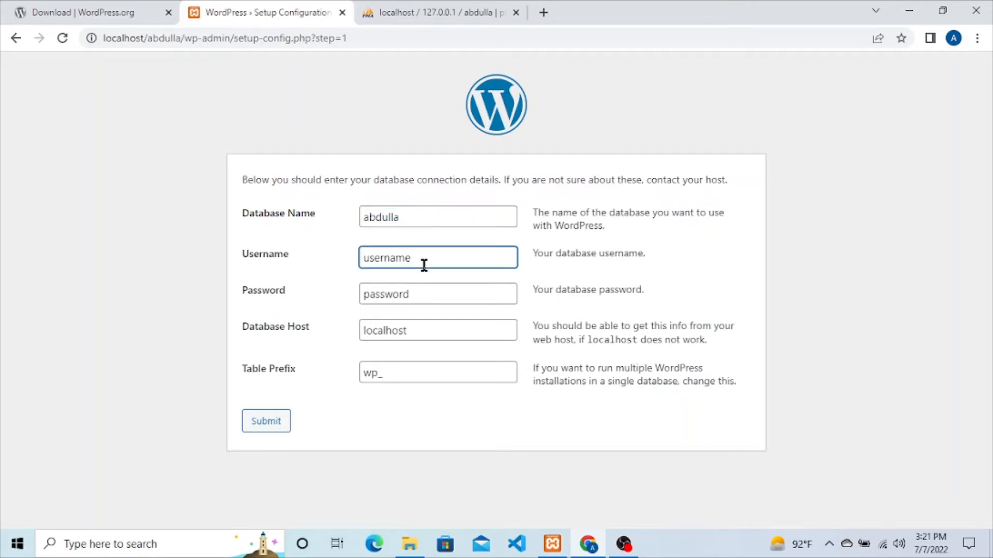
drag(424, 265, 337, 271)
text(root)
drag(415, 302, 214, 326)
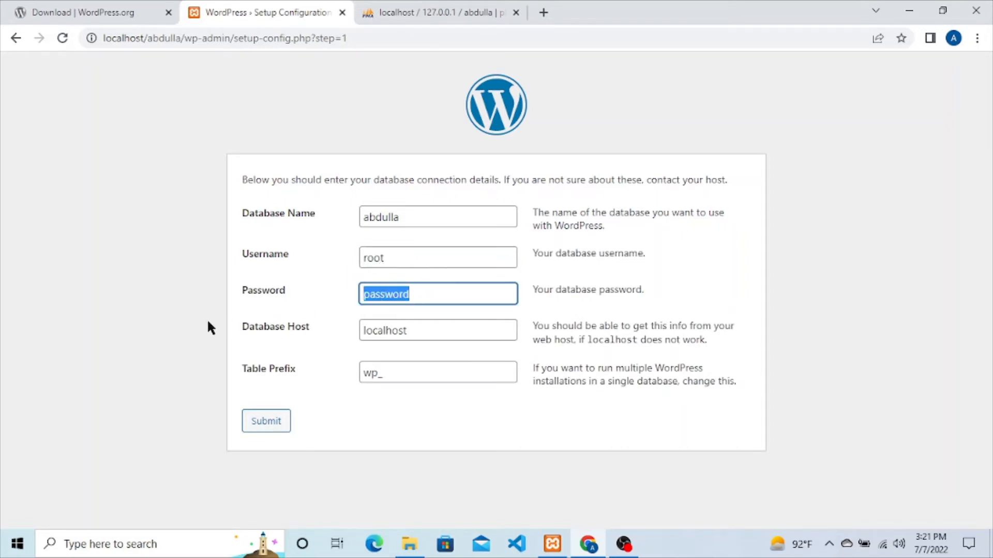
key(BackSpace)
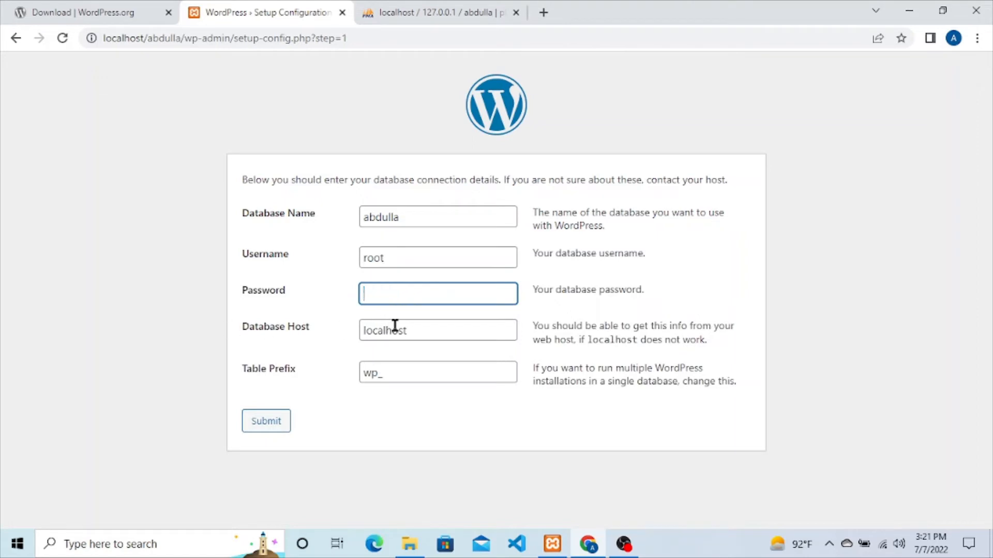
click(441, 315)
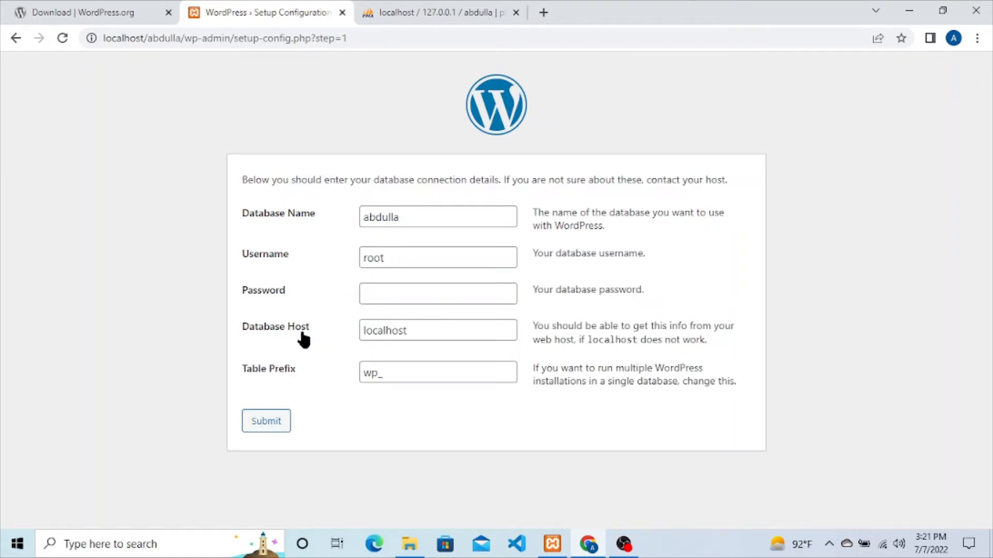
click(414, 329)
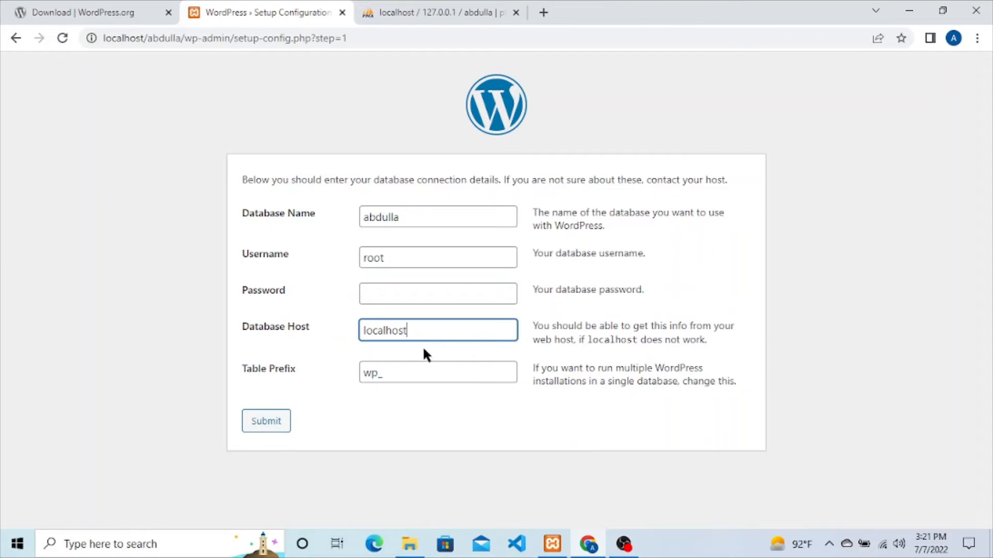
click(422, 346)
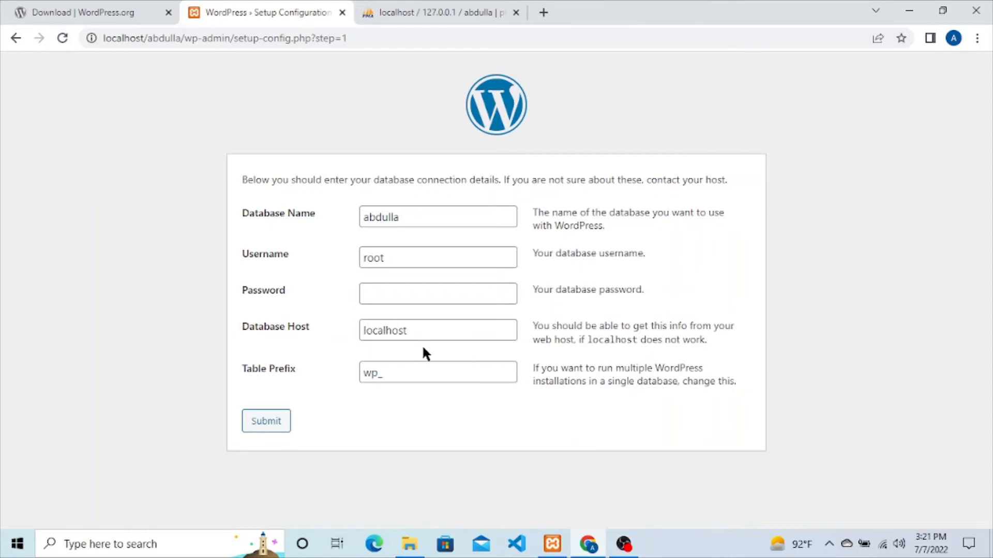
double_click(372, 375)
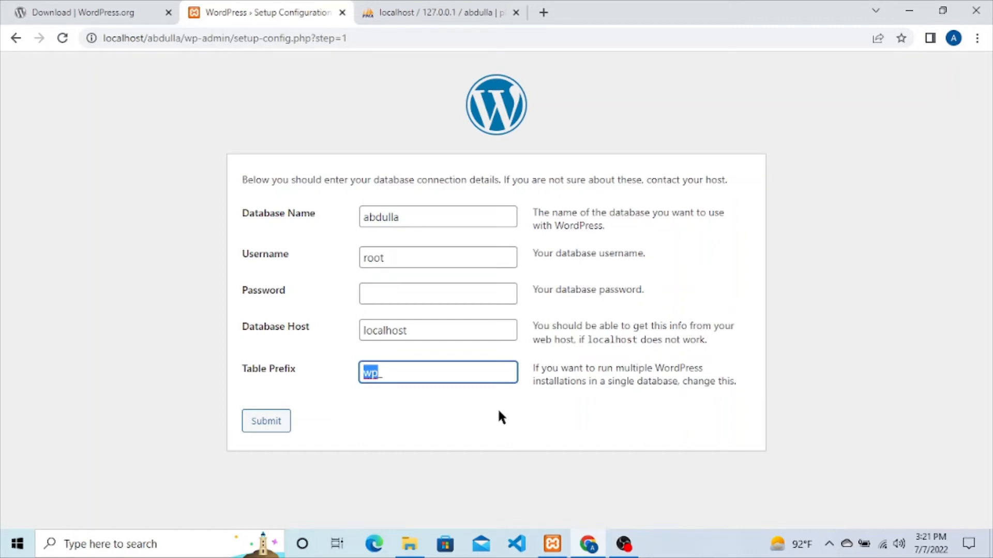
text(aa_)
click(267, 423)
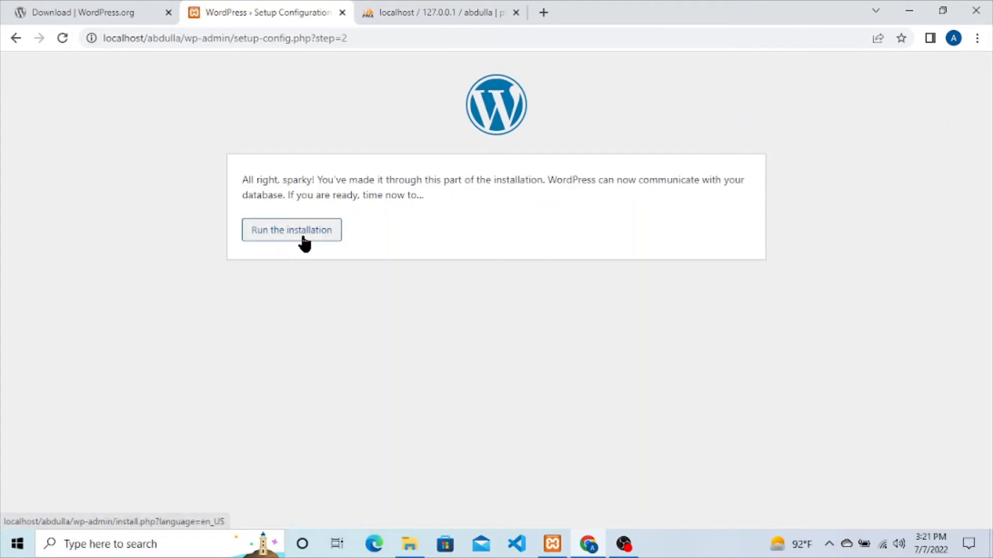
Step: Run the installation and fill in site title abdulla and username admin, selecting the generated password
click(304, 239)
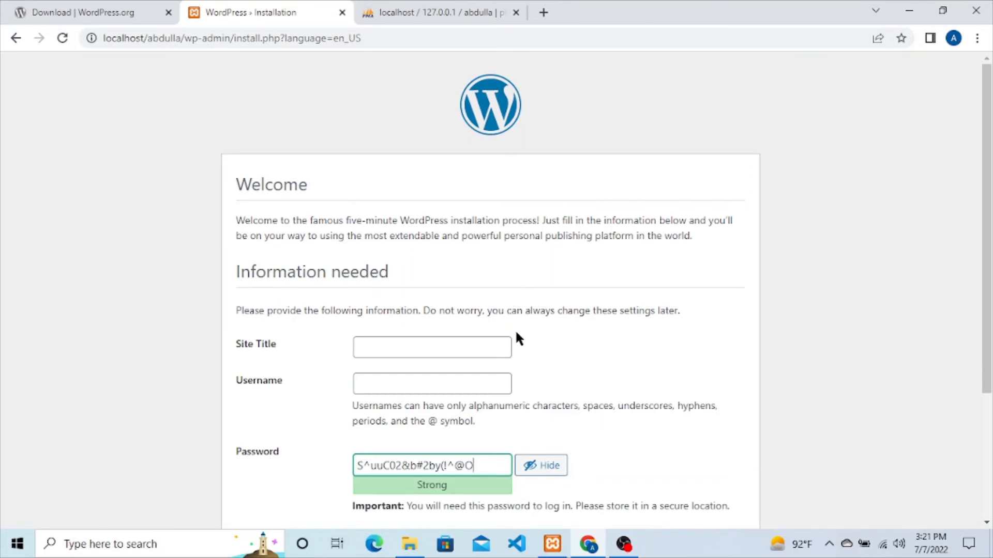
scroll(516, 335, down, 2)
scroll(518, 339, up, 1)
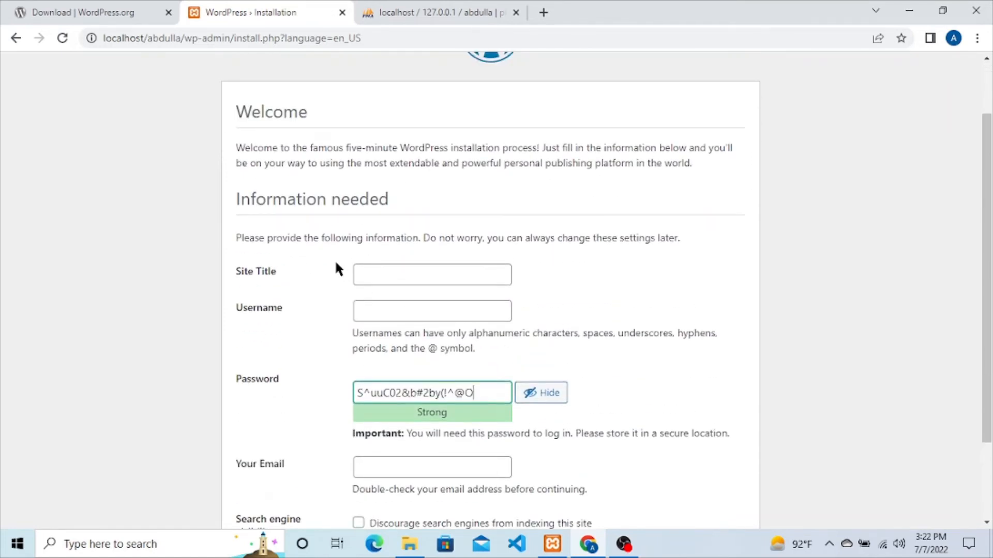
click(480, 270)
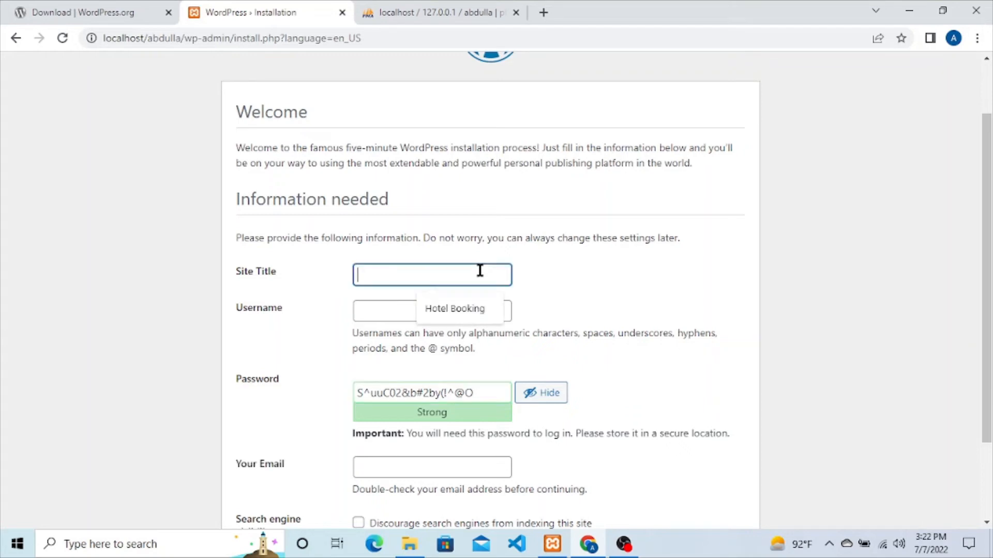
click(377, 308)
scroll(377, 308, down, 2)
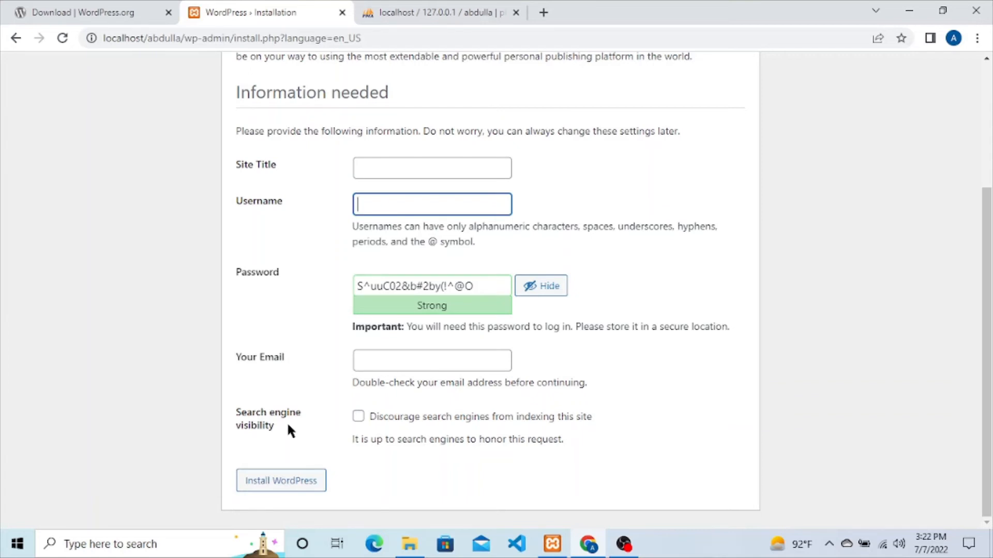
scroll(472, 359, up, 1)
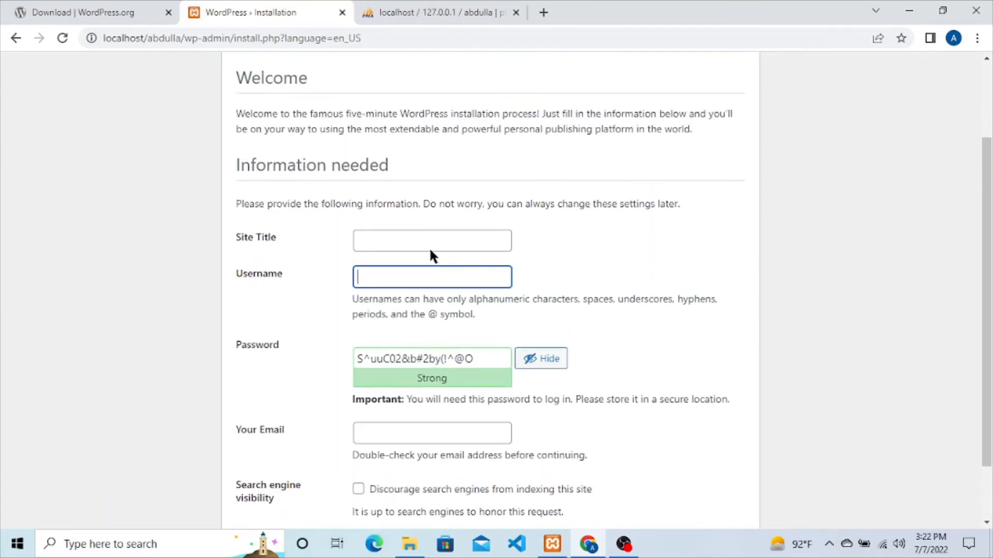
click(421, 238)
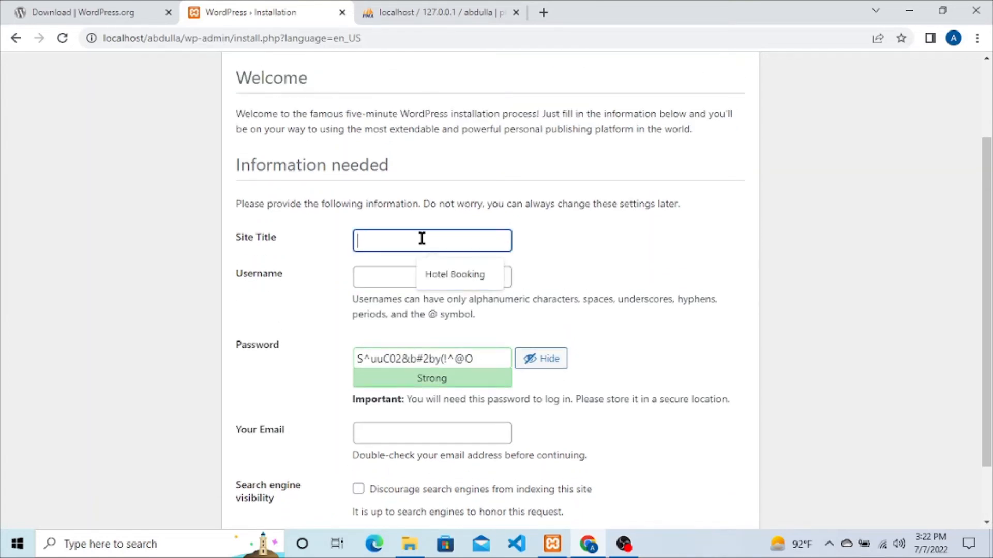
text(abdulla)
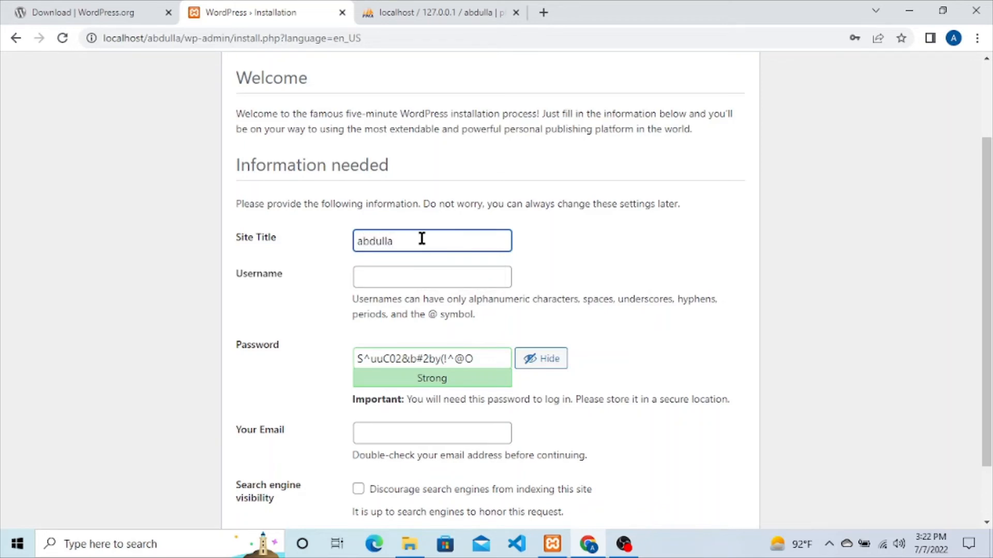
click(415, 278)
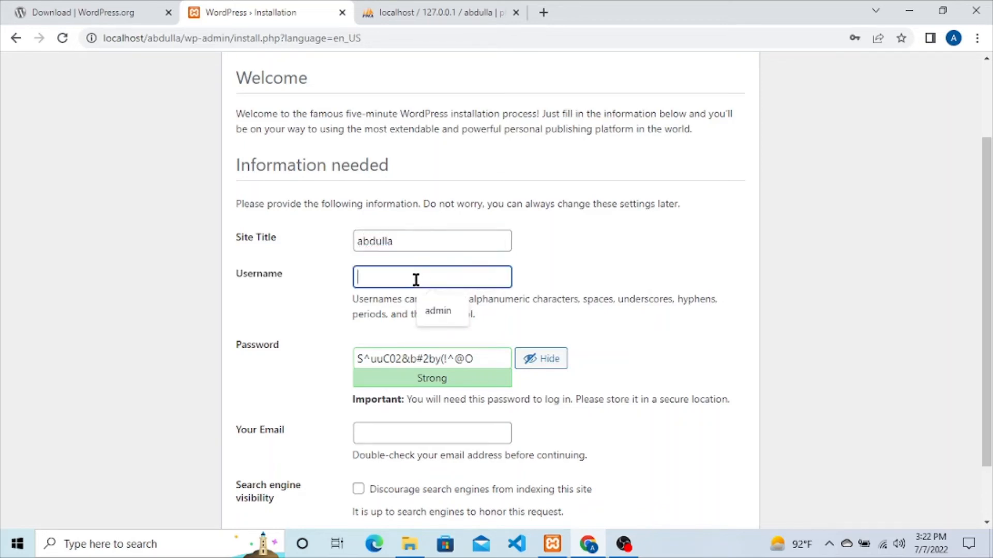
click(458, 310)
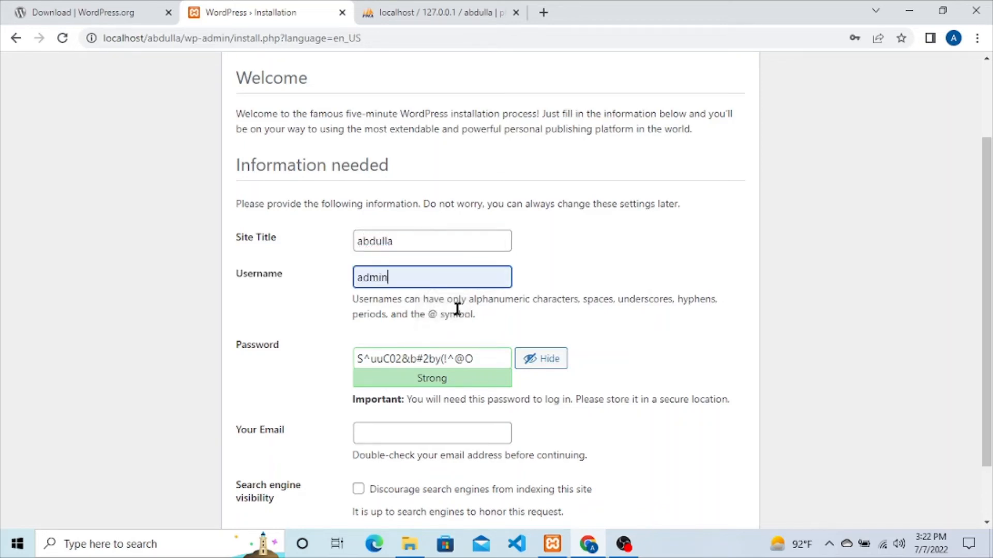
double_click(408, 274)
drag(492, 359, 288, 365)
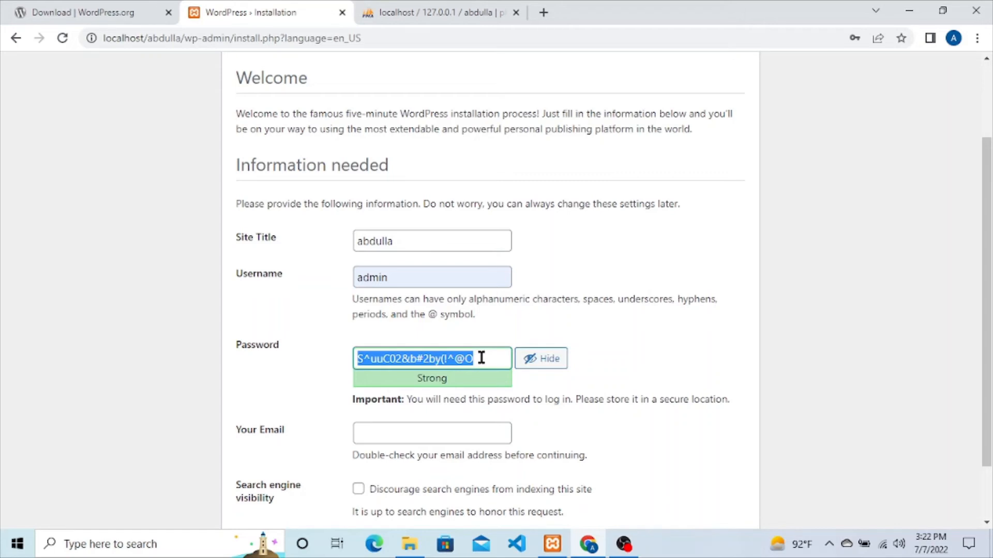
Step: Replace the generated password with a weak one, confirm its use, and fill in the saved e-mail address
text(admin)
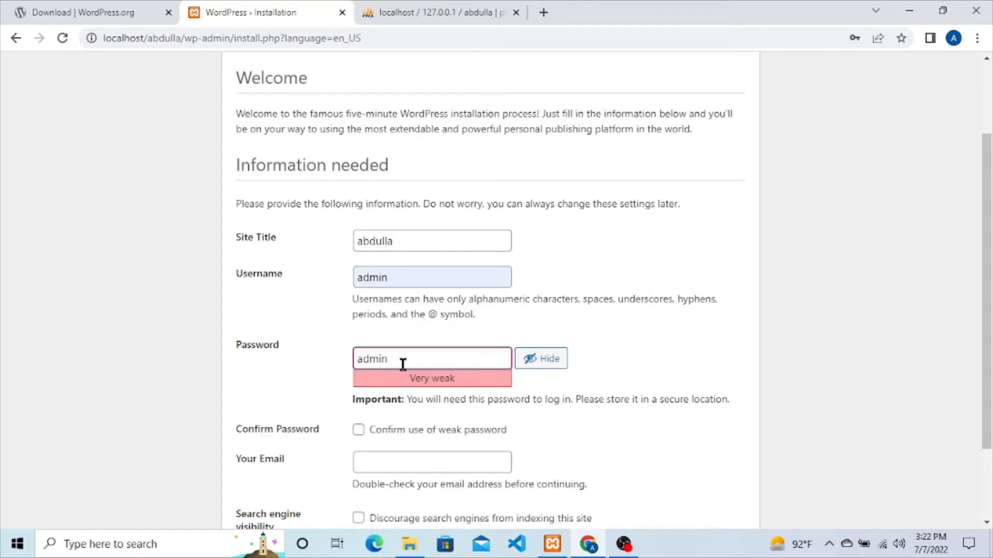
scroll(320, 371, down, 1)
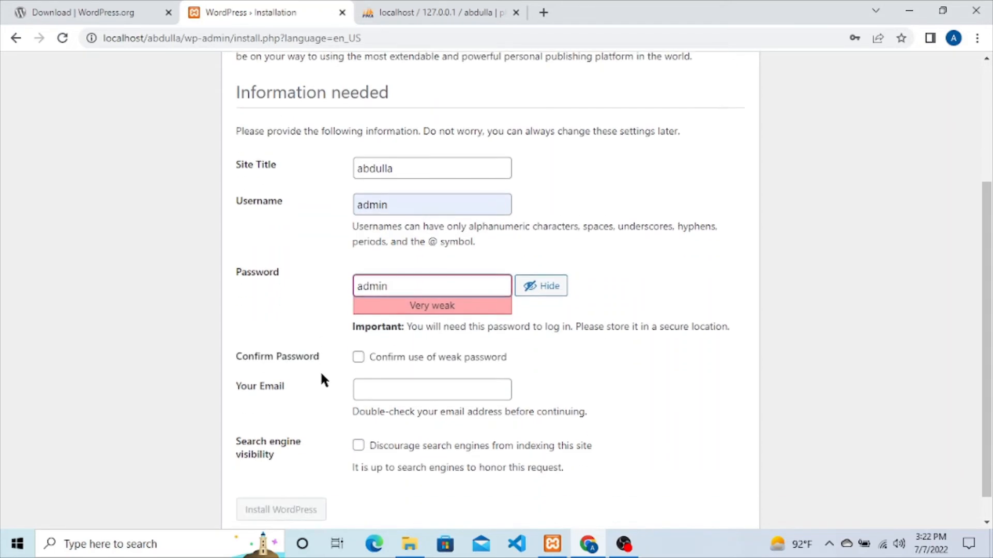
click(374, 360)
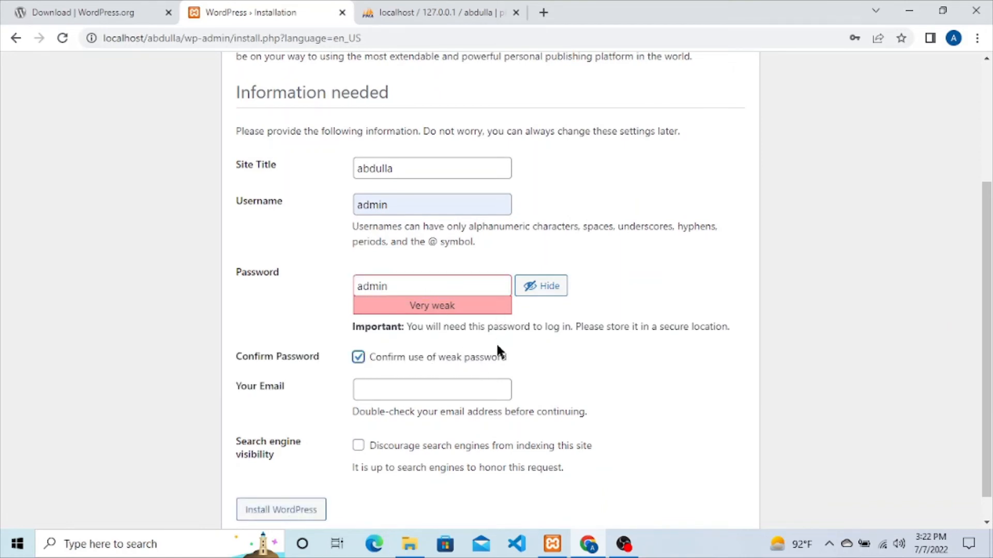
click(452, 389)
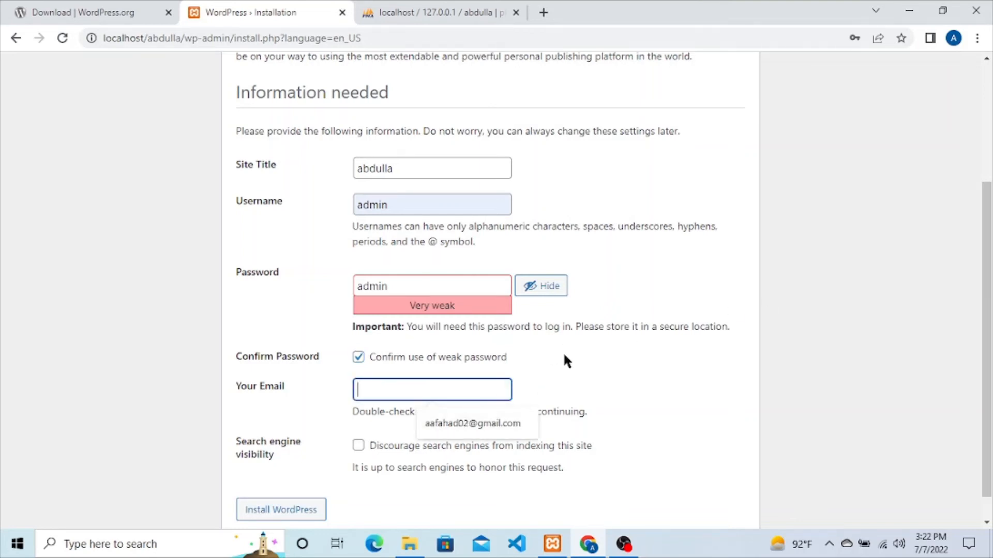
click(456, 420)
Step: Tick 'Discourage search engines from indexing this site' on the install form
scroll(519, 406, down, 1)
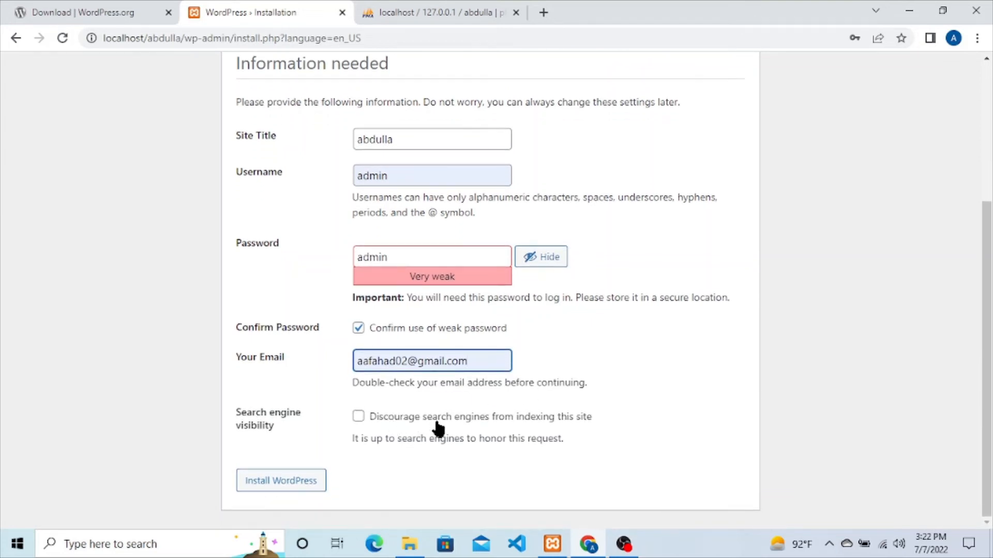
click(443, 420)
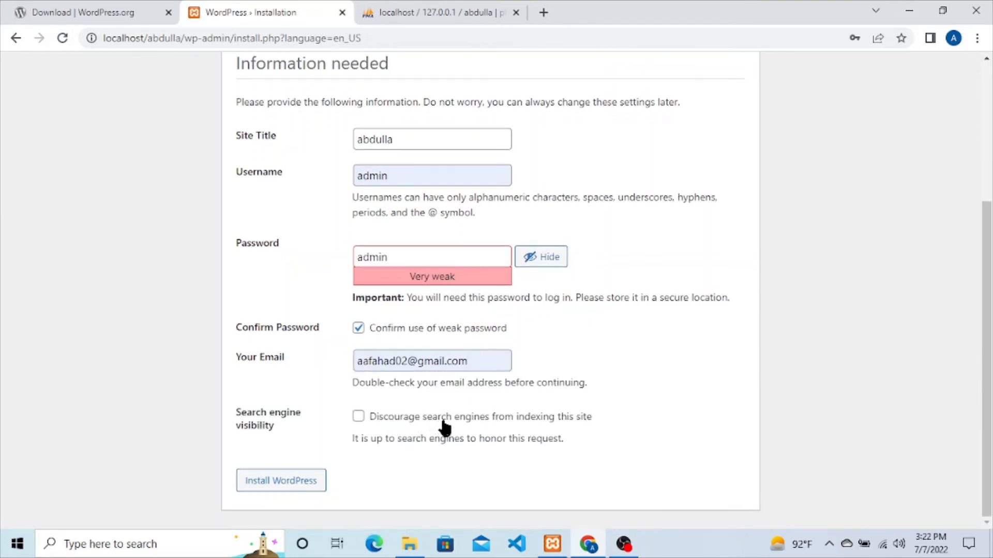
scroll(443, 425, up, 5)
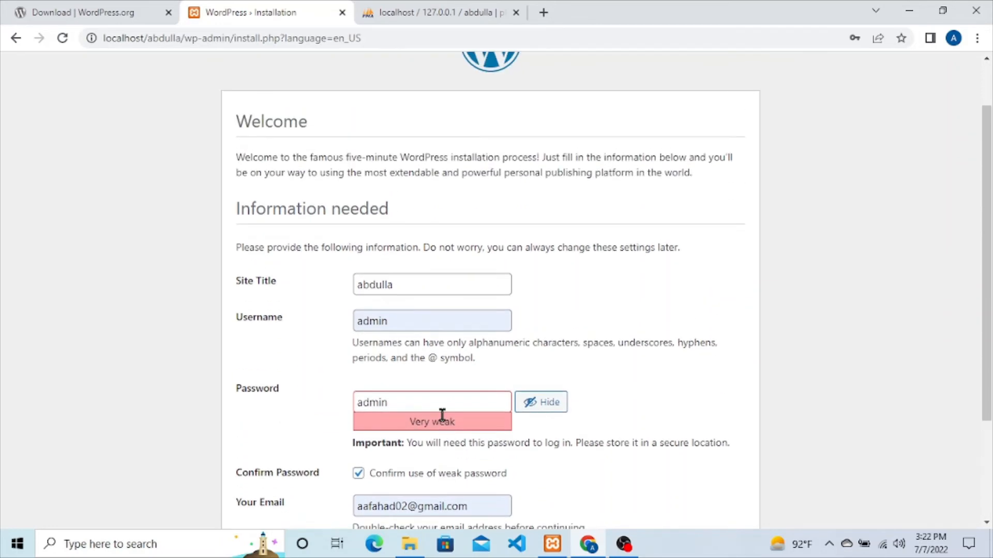
scroll(442, 416, down, 5)
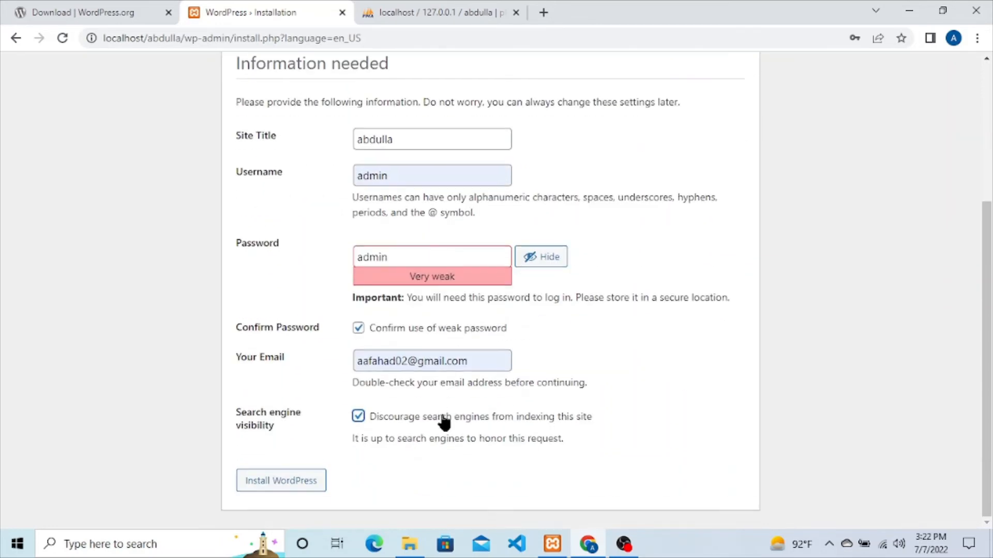
click(435, 260)
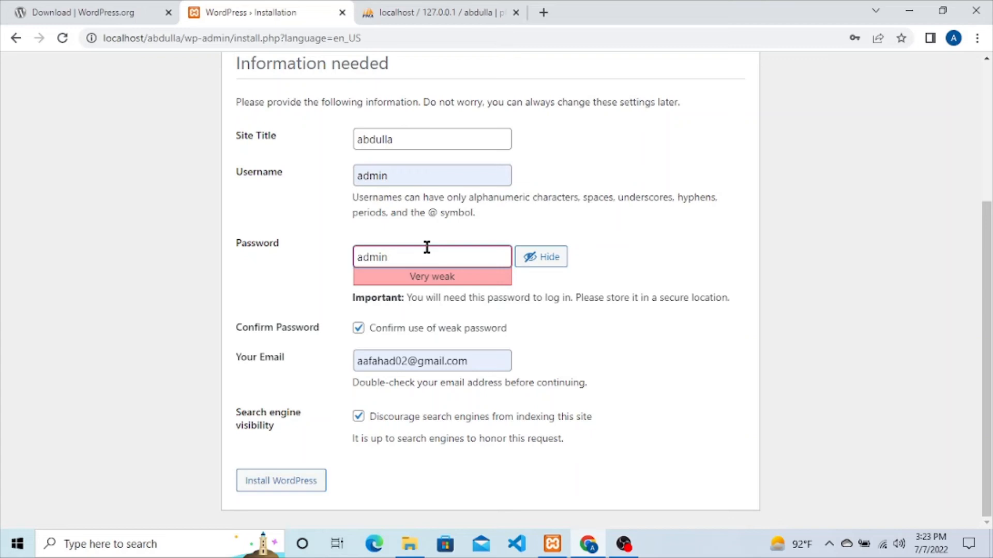
click(589, 267)
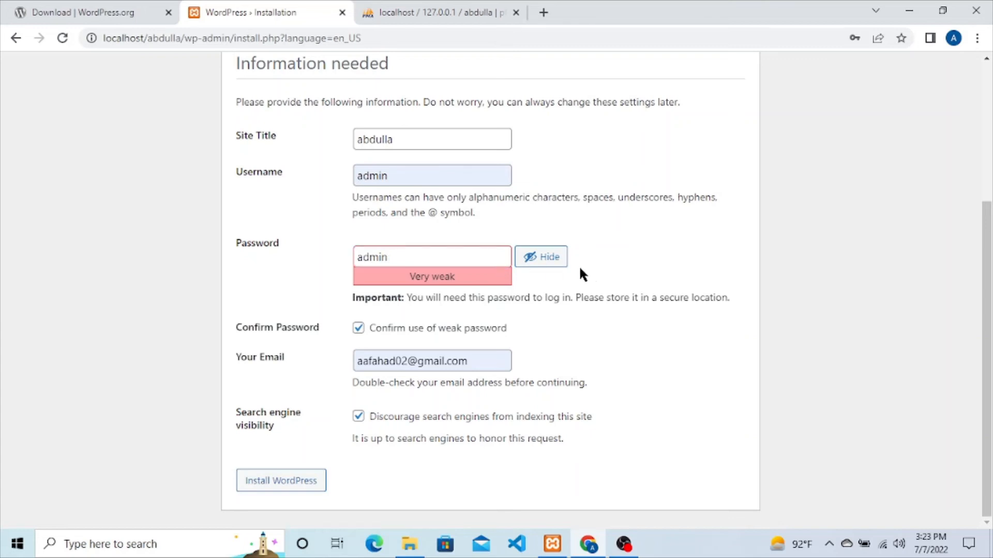
Step: Install WordPress, dismissing Chrome's breached-password warning and declining to save the password
click(271, 492)
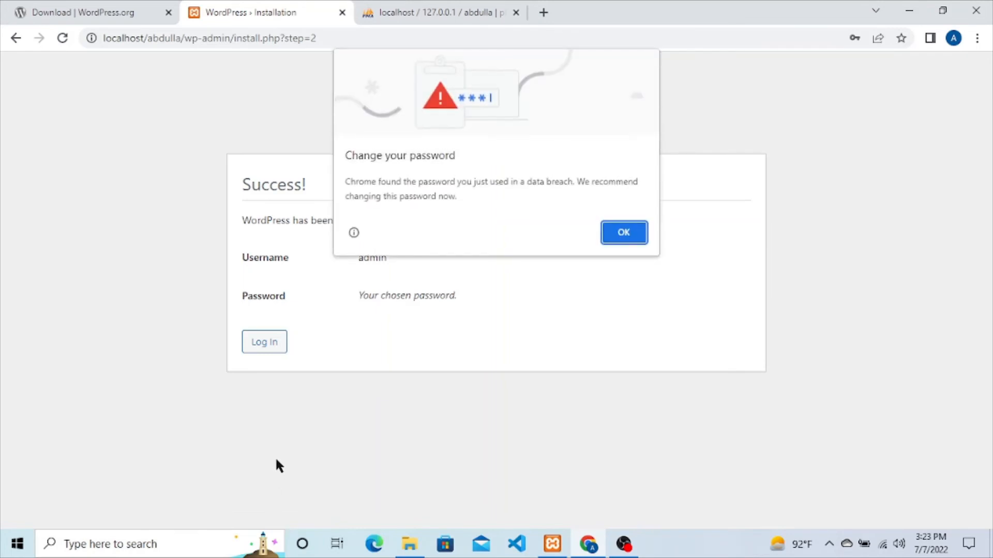
click(637, 237)
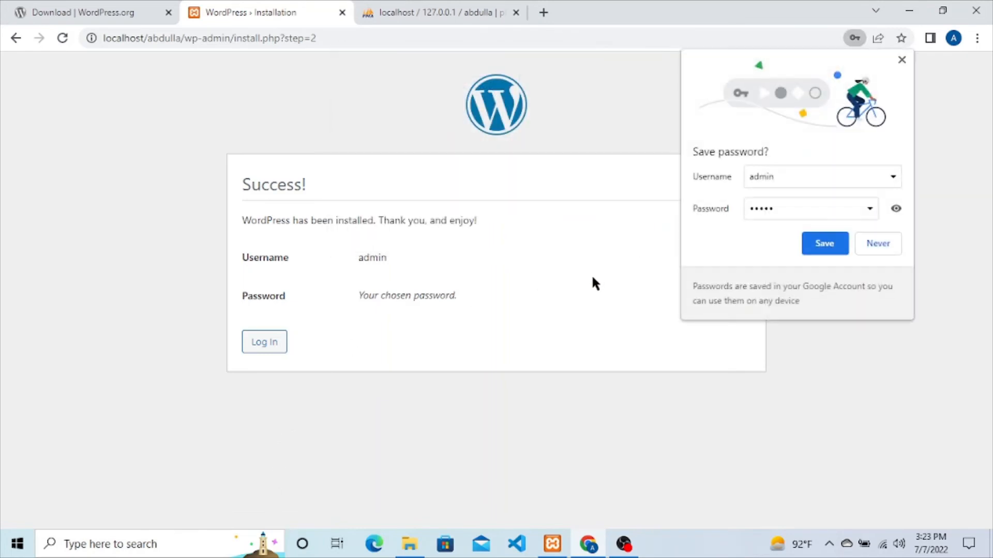
click(878, 244)
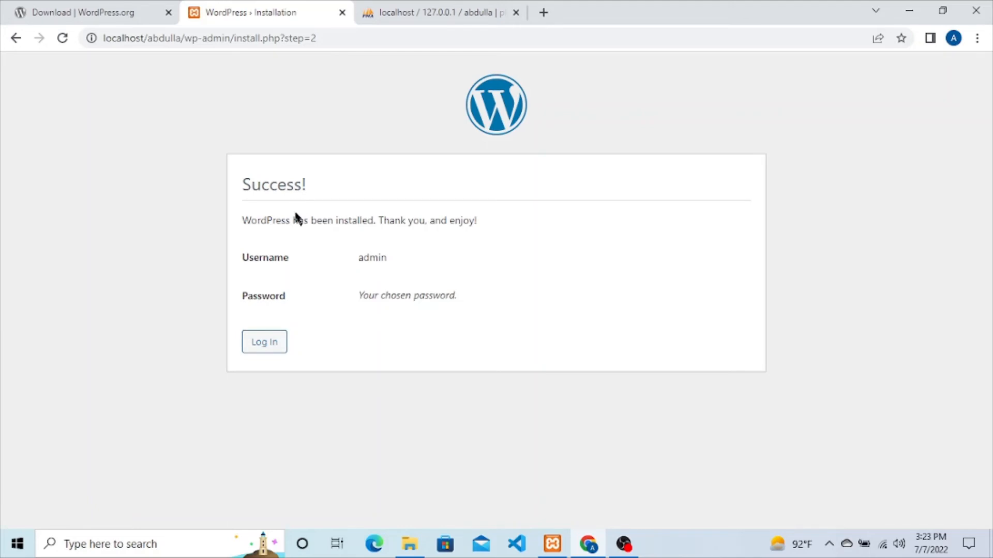
Step: Log in to wp-admin as admin with the account password
click(261, 347)
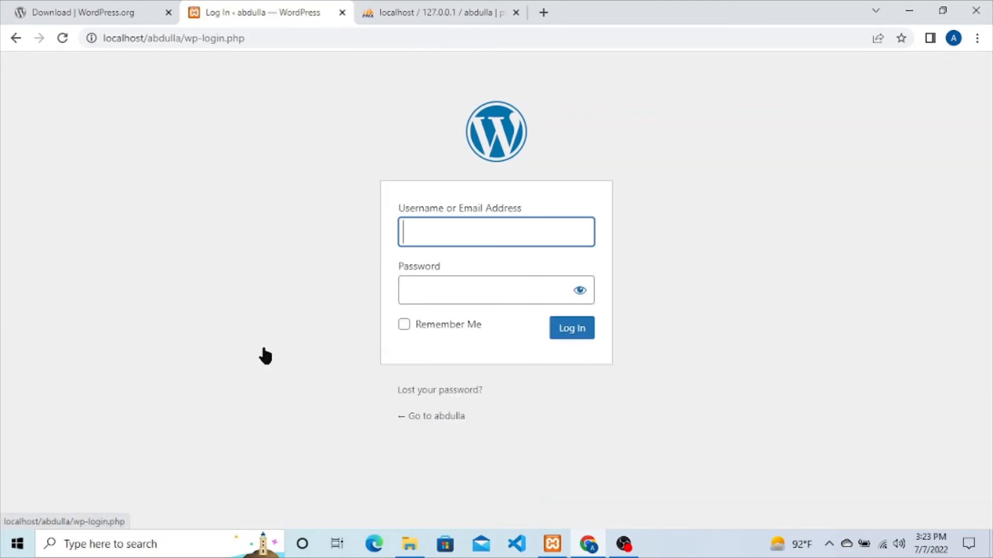
click(483, 226)
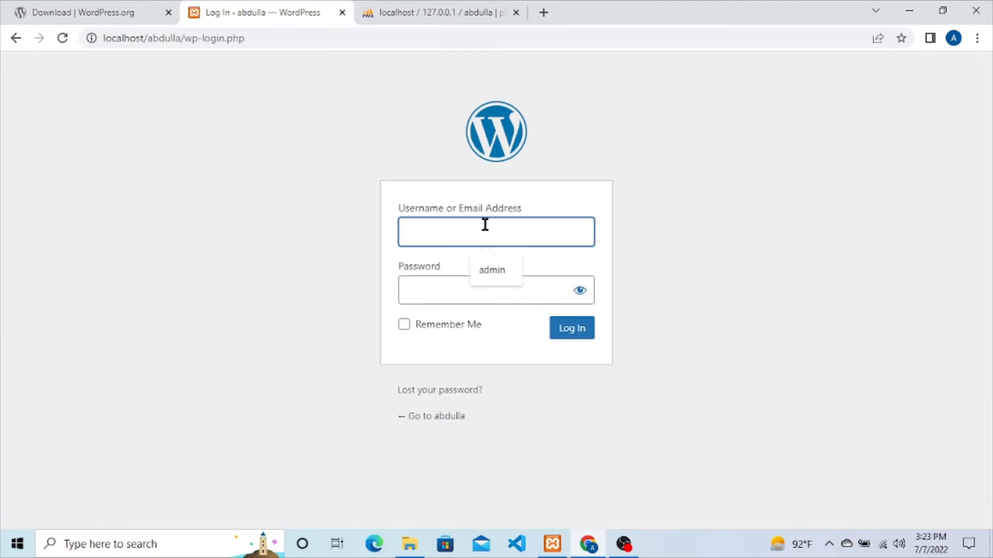
click(498, 267)
click(462, 301)
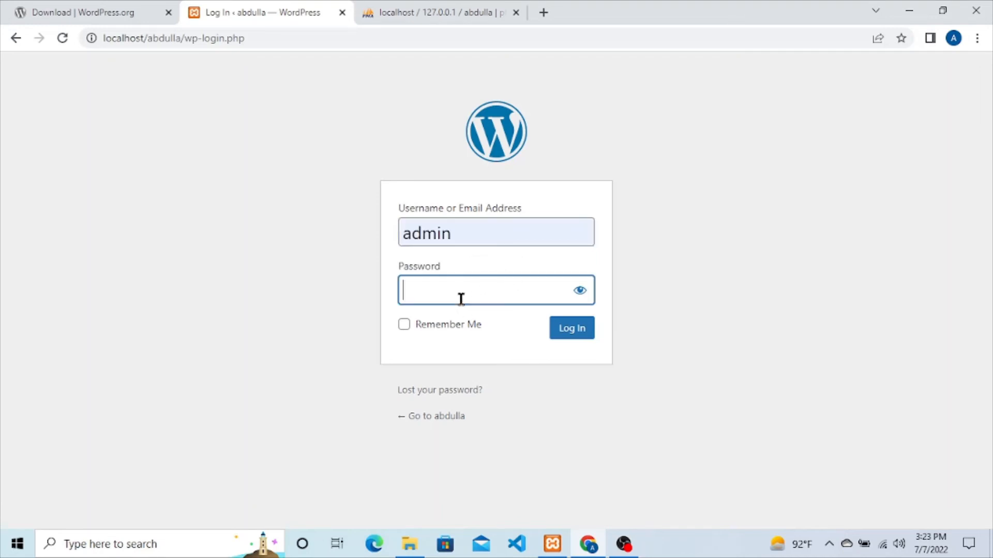
text(admin)
click(573, 335)
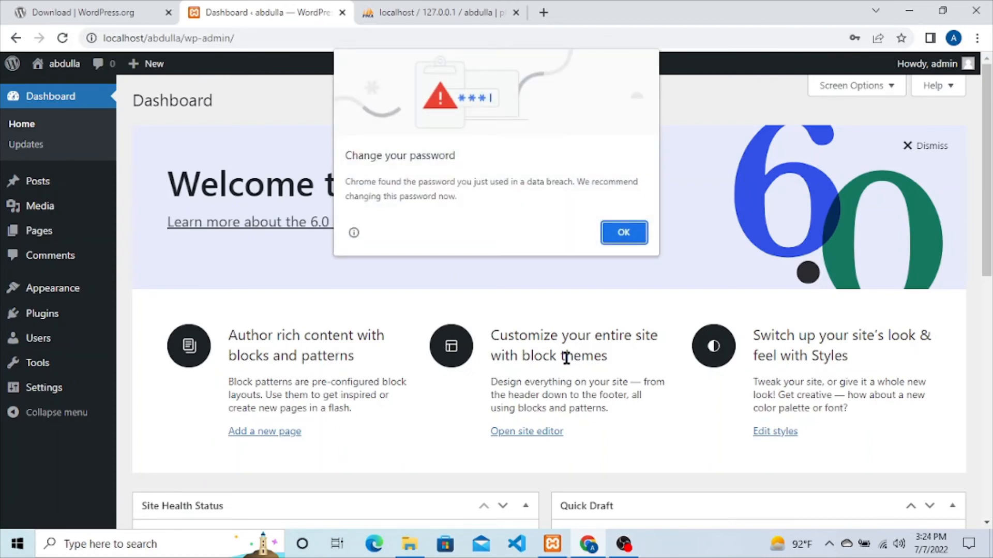
Step: Dismiss the breached-password warning and decline Chrome's save-password prompt over the Dashboard
click(623, 232)
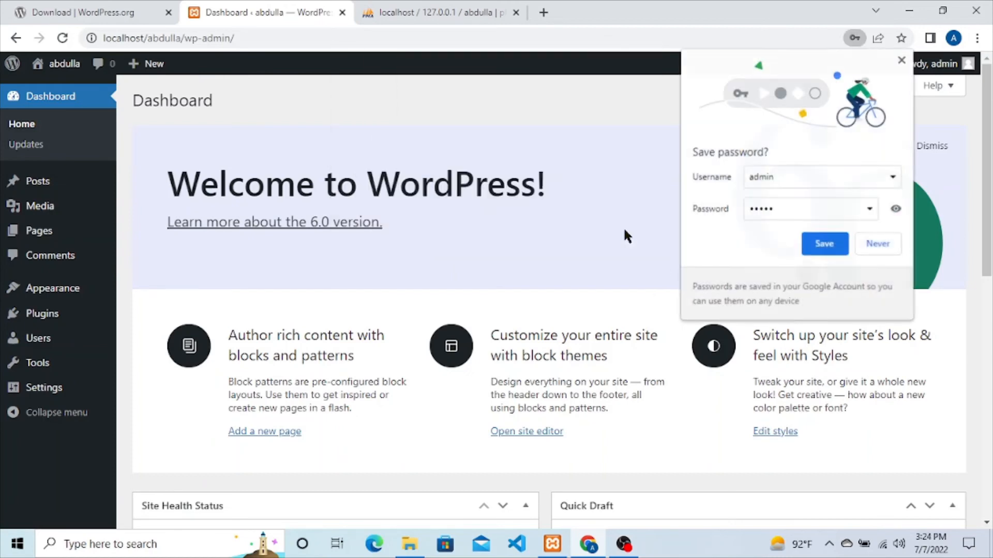
click(879, 244)
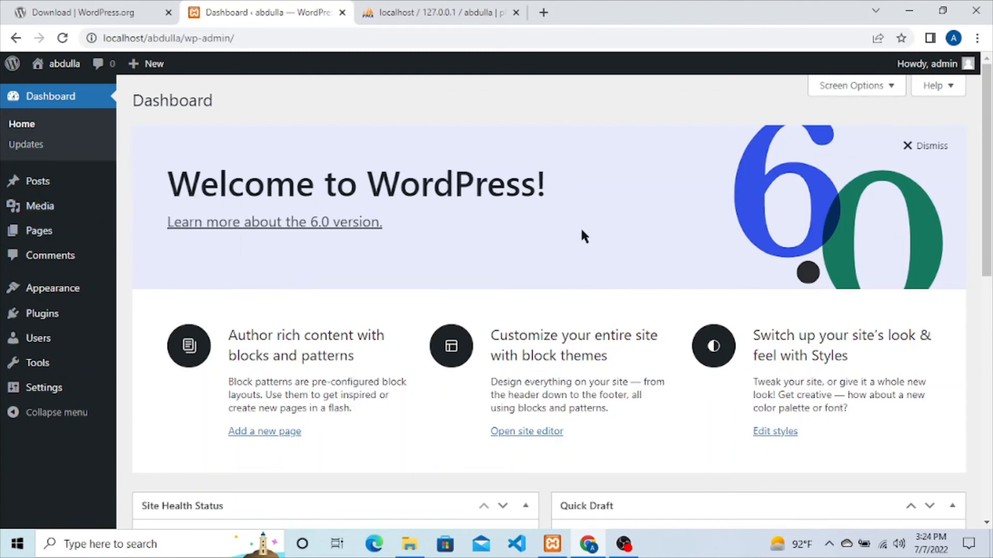
mouse_move(53, 69)
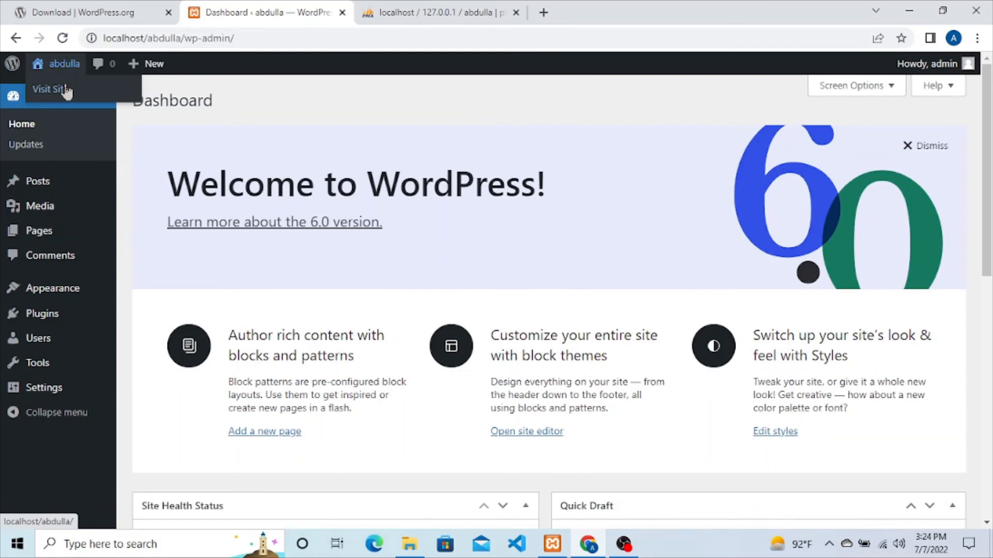
Step: Open the site's front page with the Hello world! post in a new tab, then return to the Dashboard
middle_click(66, 91)
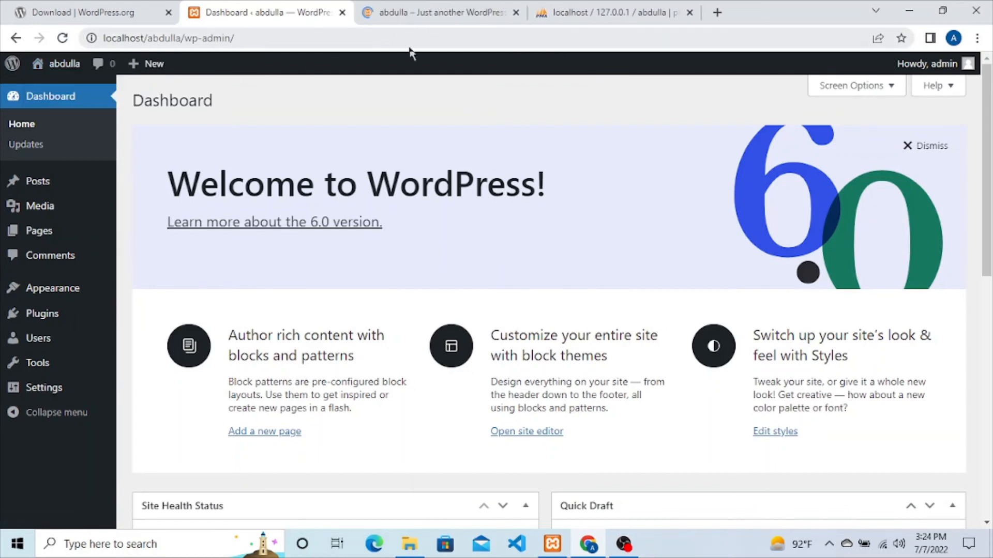
click(410, 14)
scroll(516, 285, down, 8)
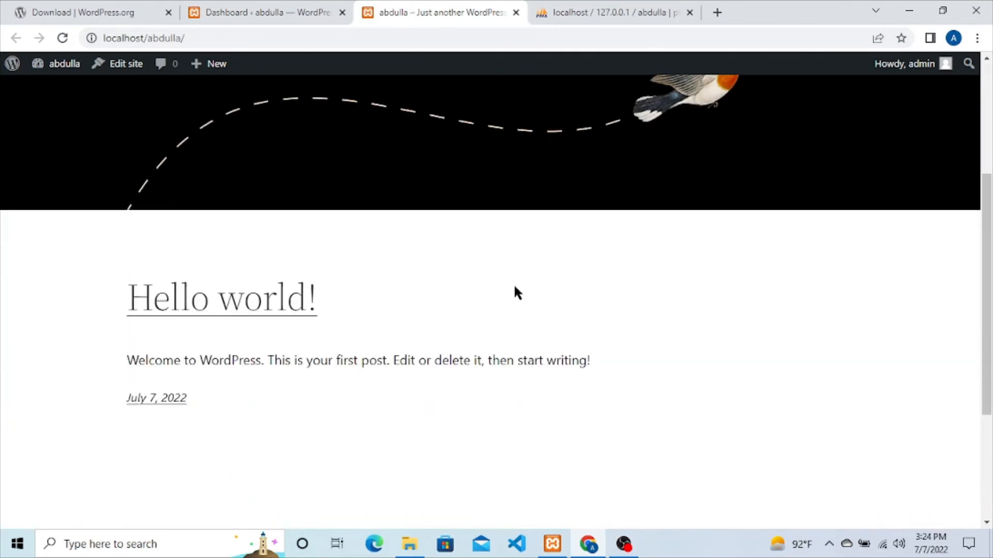
scroll(519, 350, up, 1)
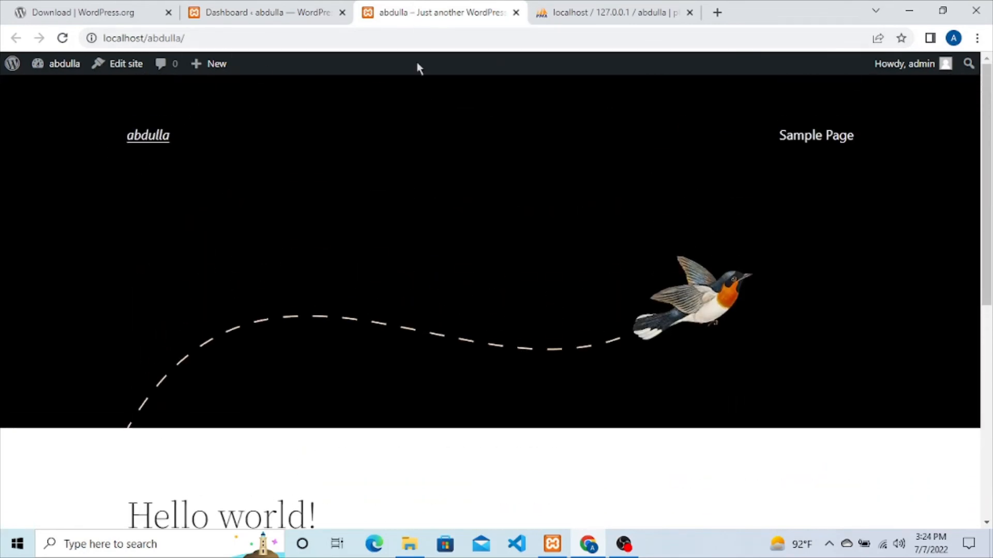
click(247, 7)
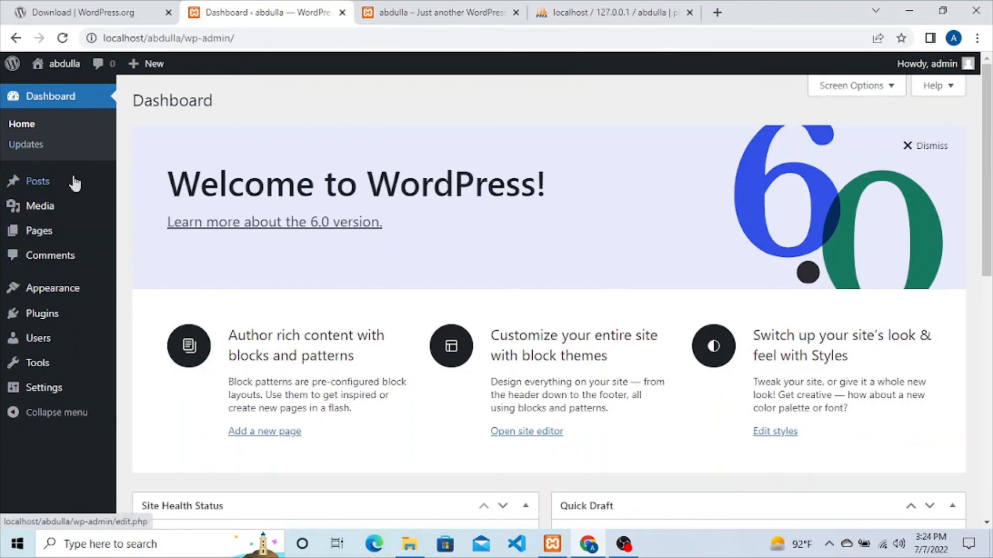
scroll(818, 252, down, 10)
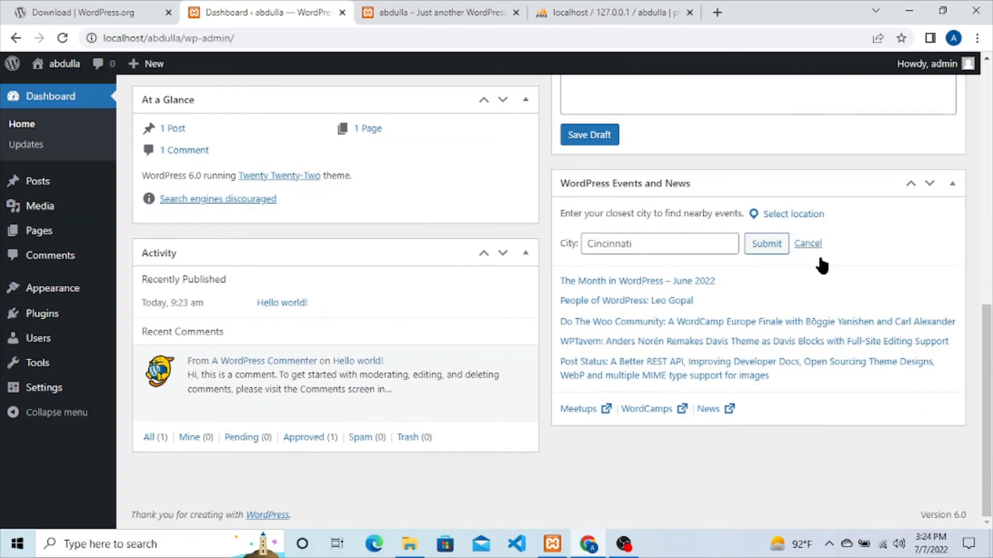
scroll(818, 254, up, 10)
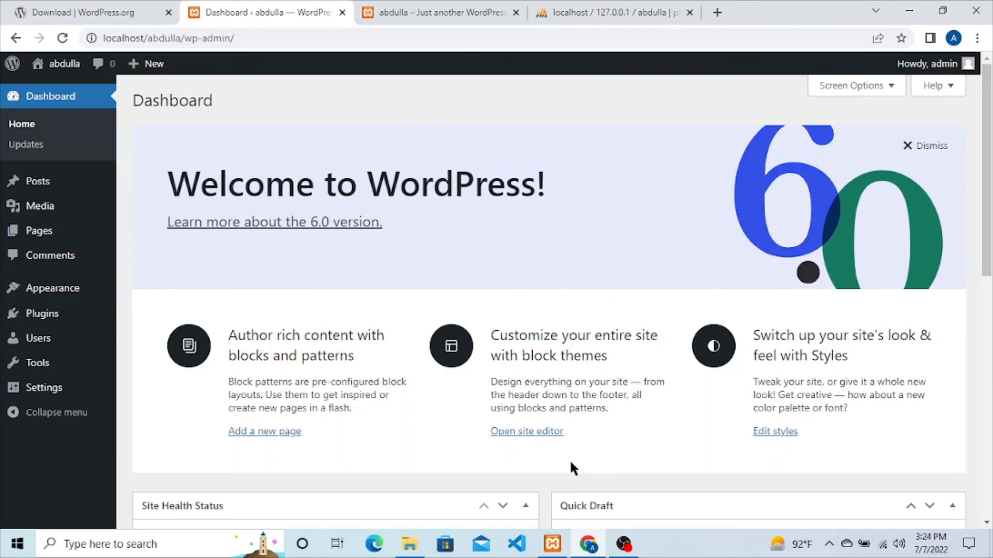
click(558, 551)
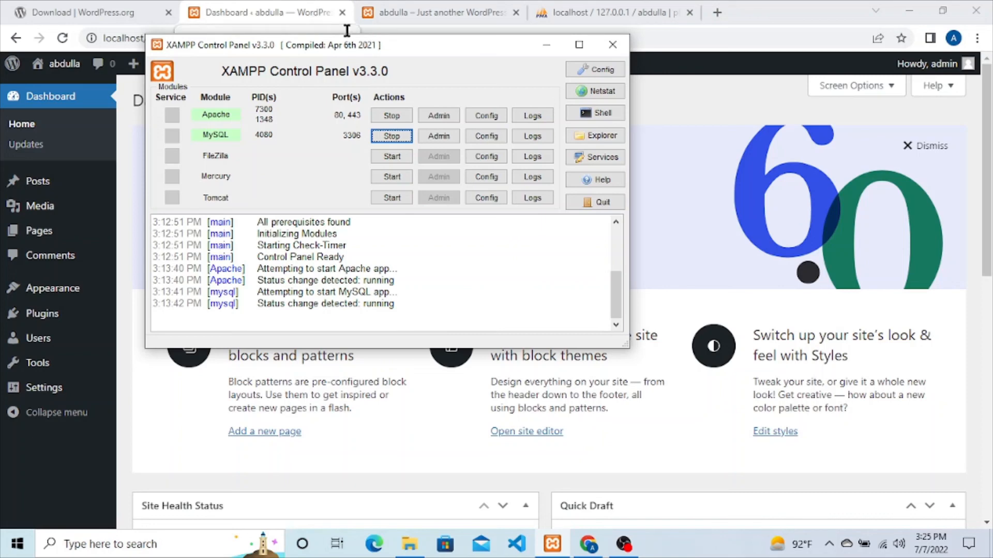
click(556, 44)
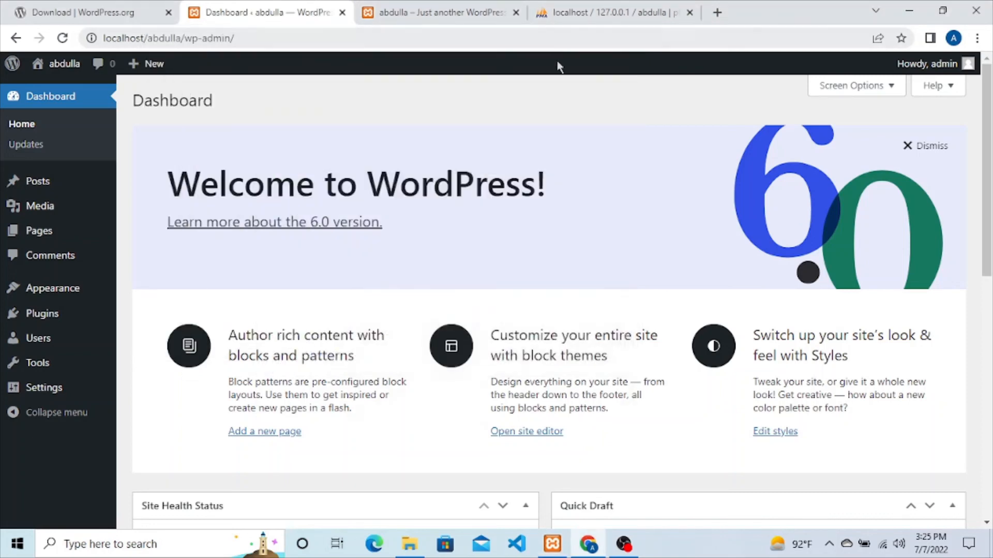